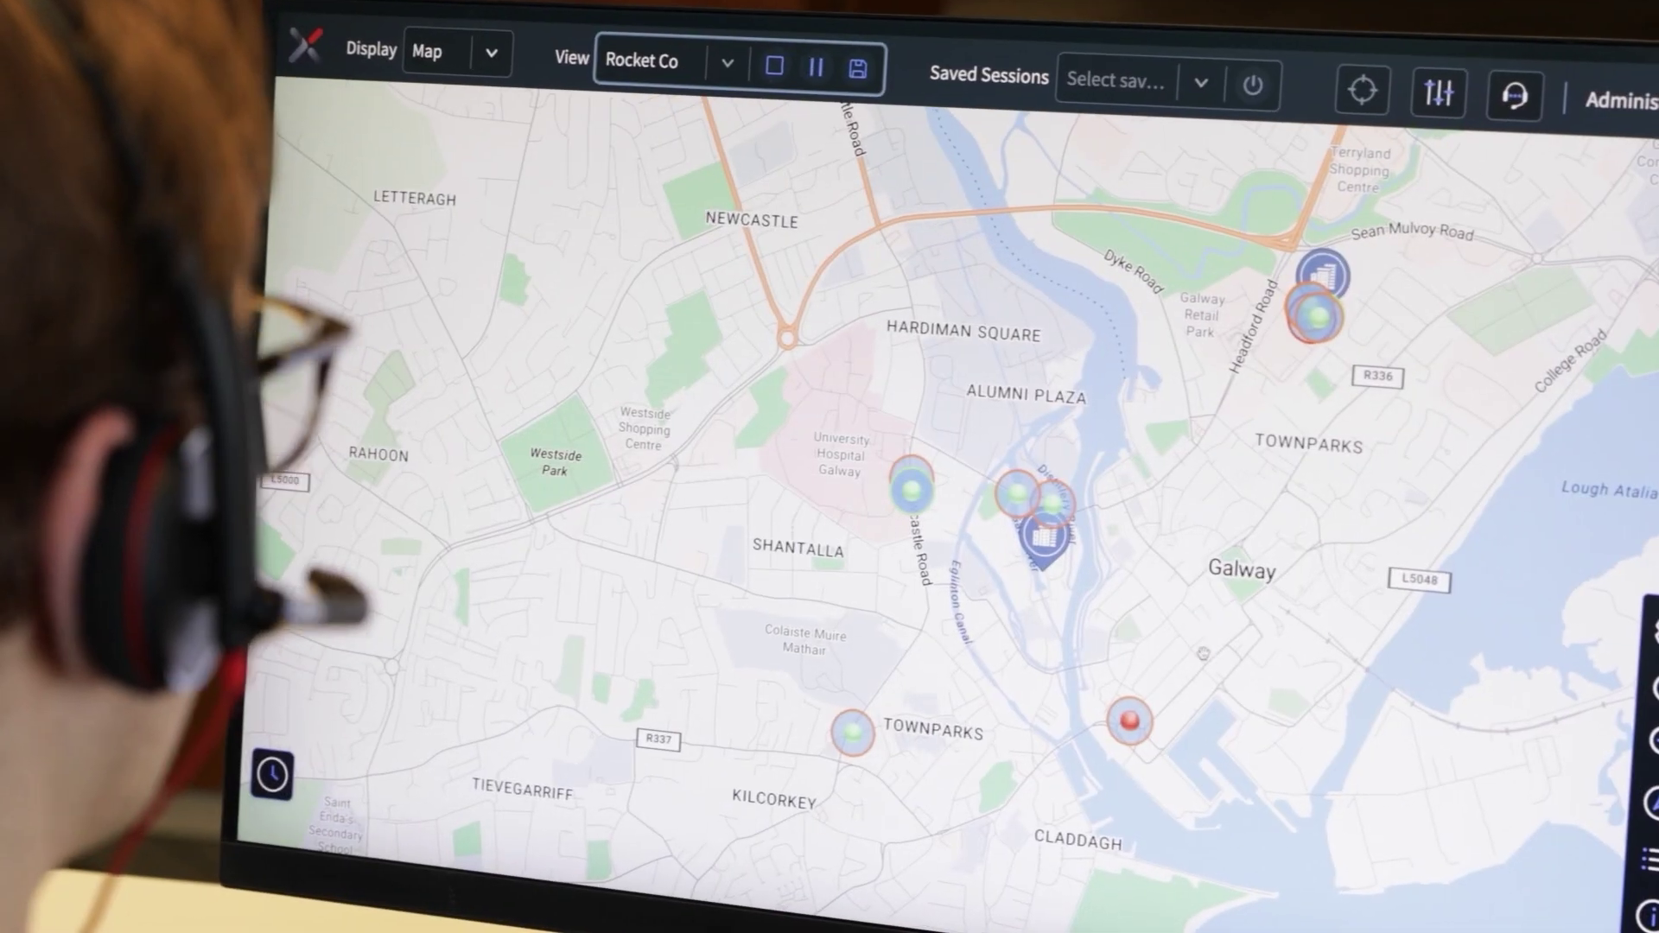
- Centre the map on the Galway devices in Live View and rewind to about 06:29 AM
drag(937, 718, 1073, 582)
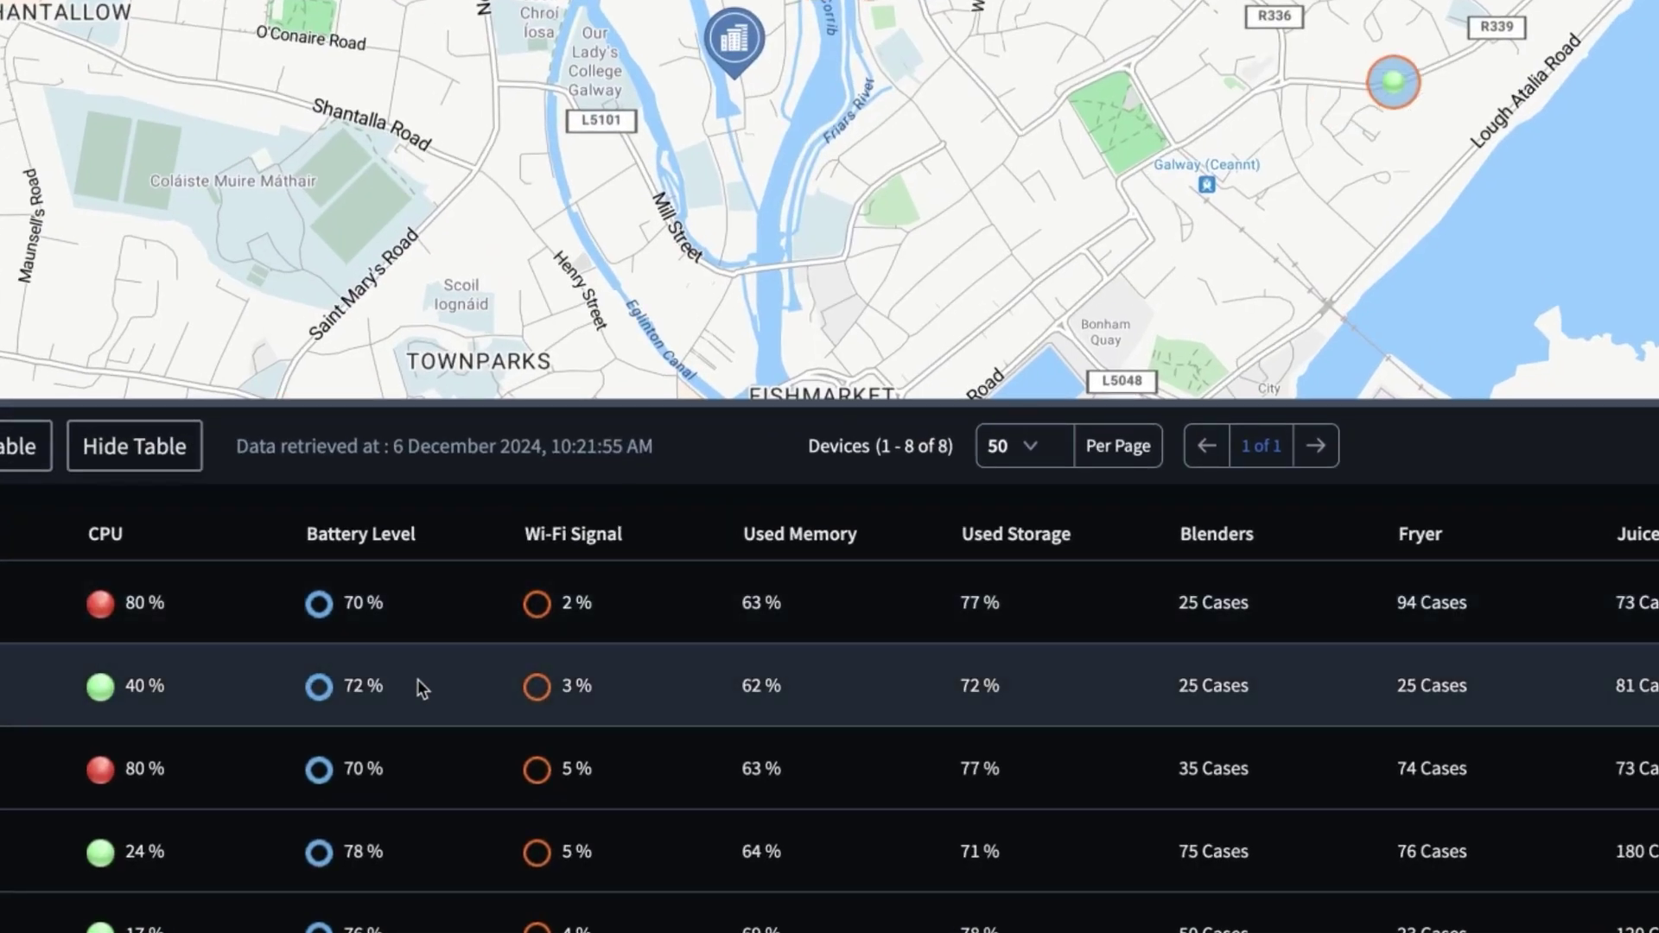
click(531, 769)
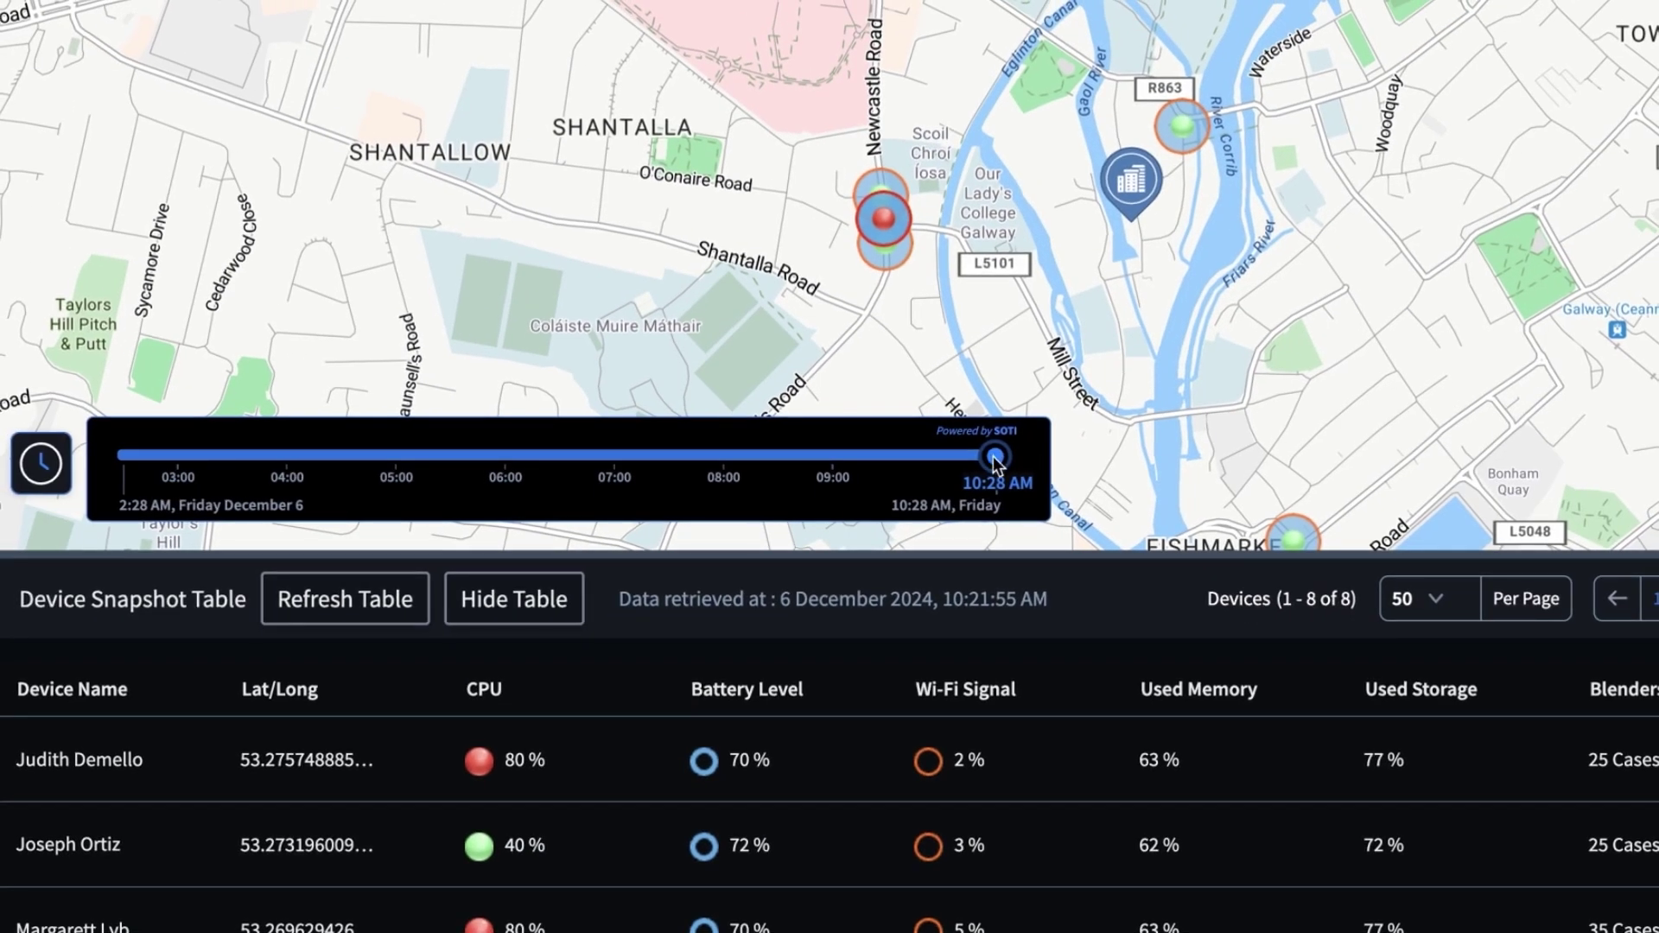
drag(995, 458, 567, 446)
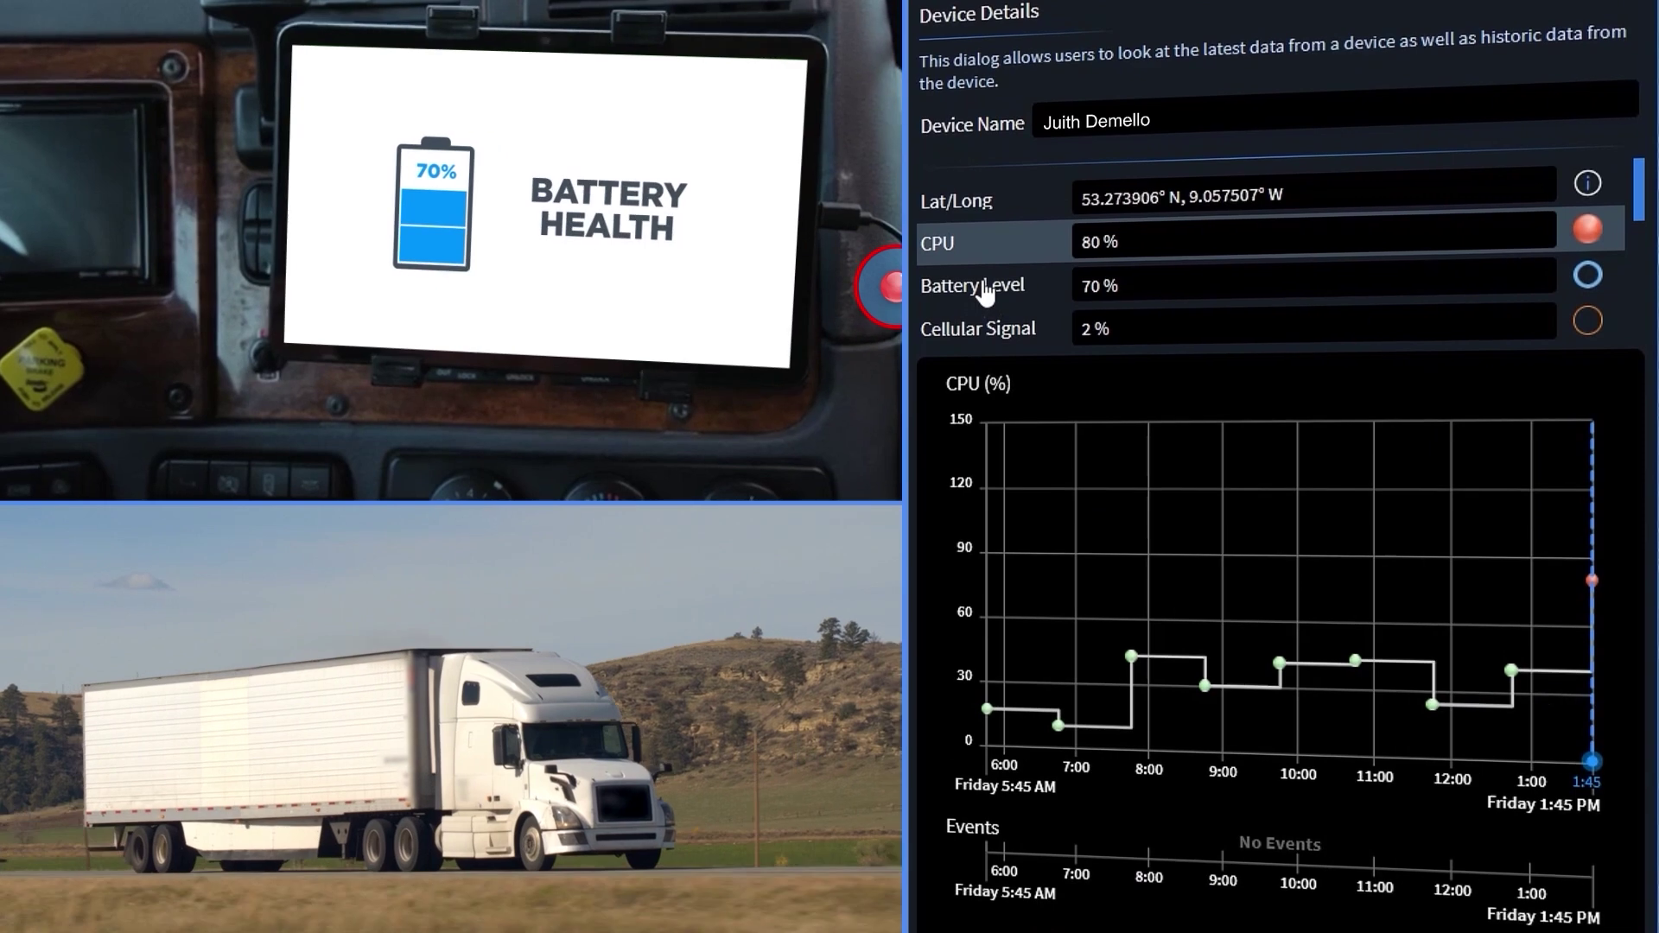
- Chart the device's Battery Level, Cellular Signal and Bananas case count history in Device Details
click(950, 294)
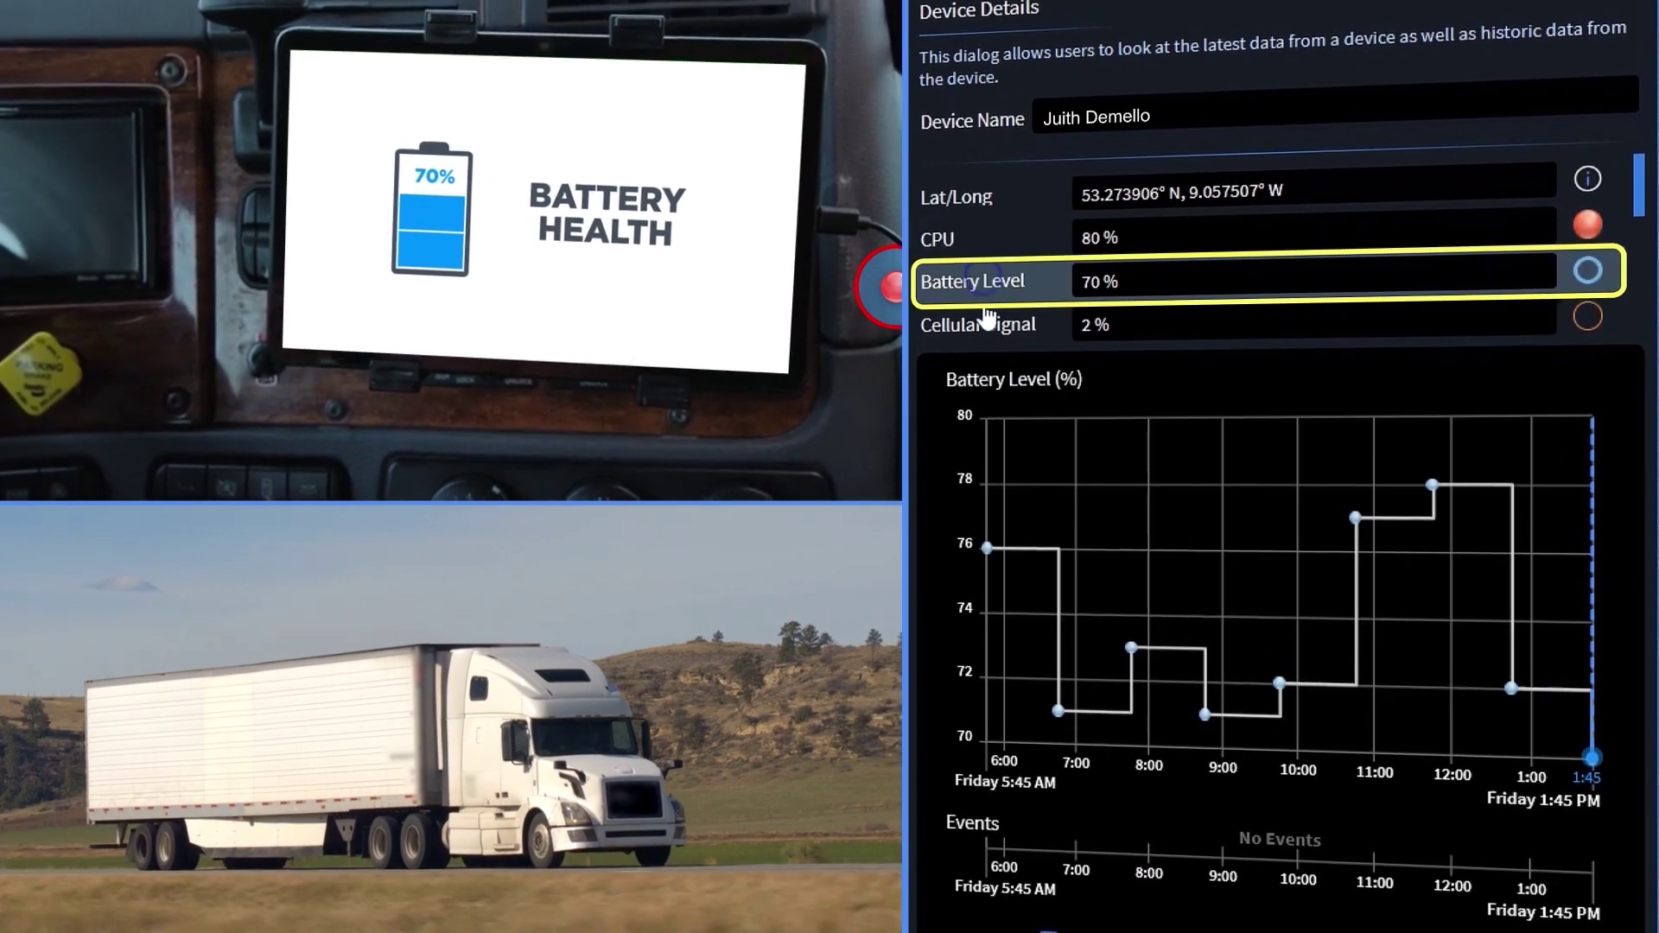
click(980, 325)
drag(1639, 160, 1637, 260)
click(1008, 158)
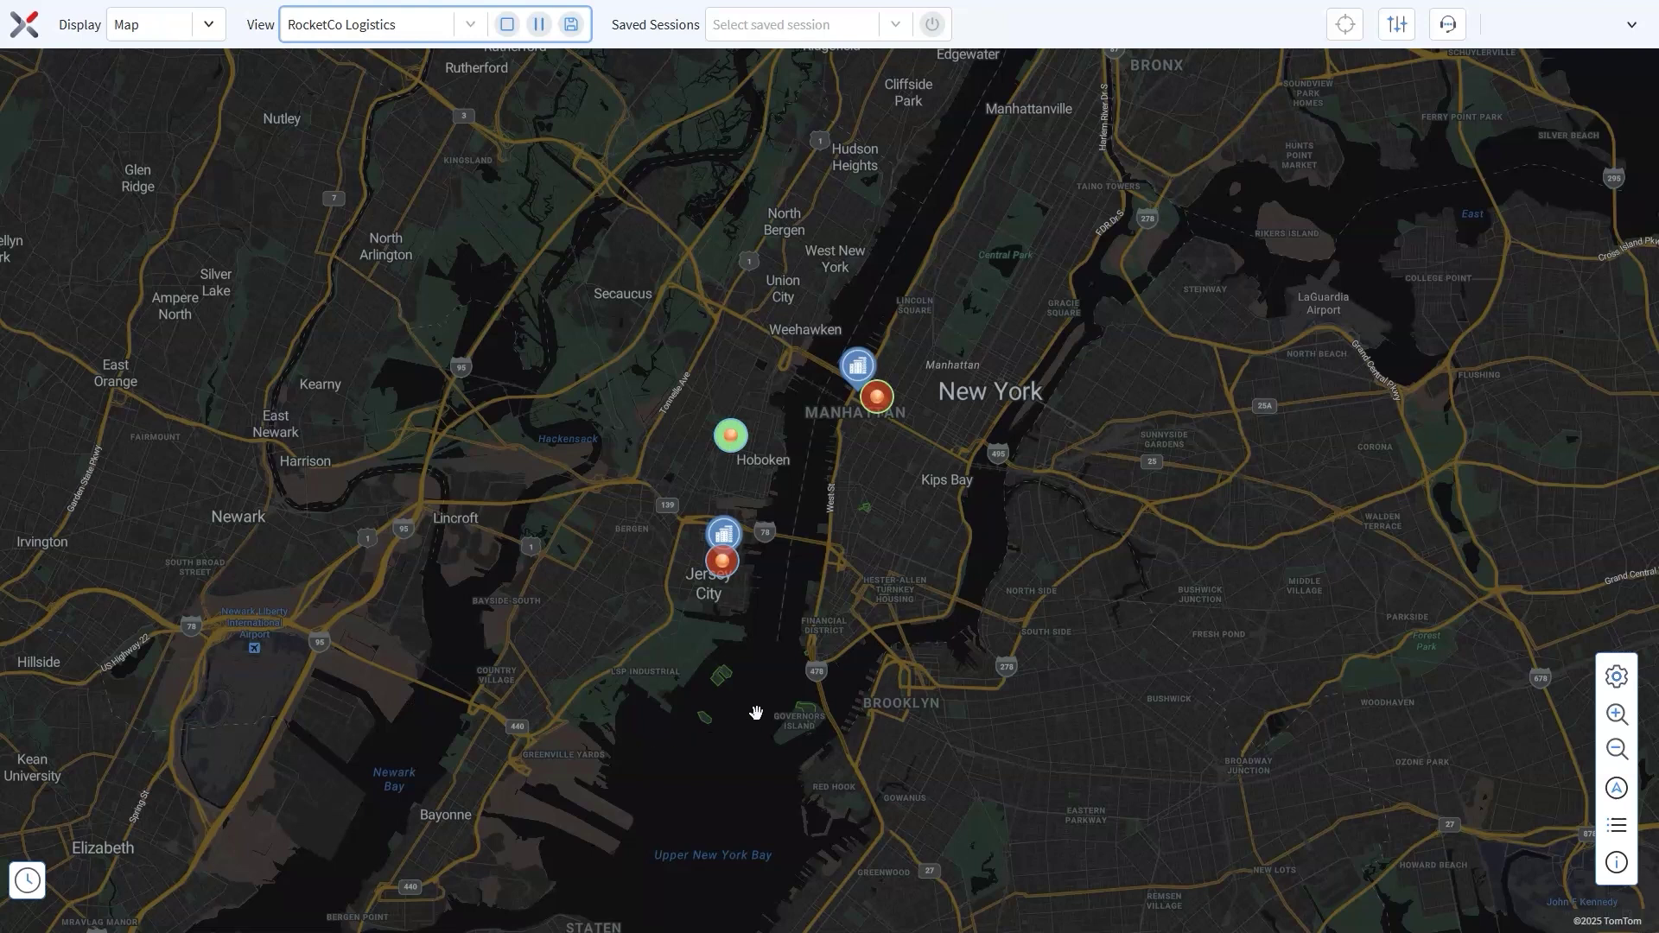
click(877, 399)
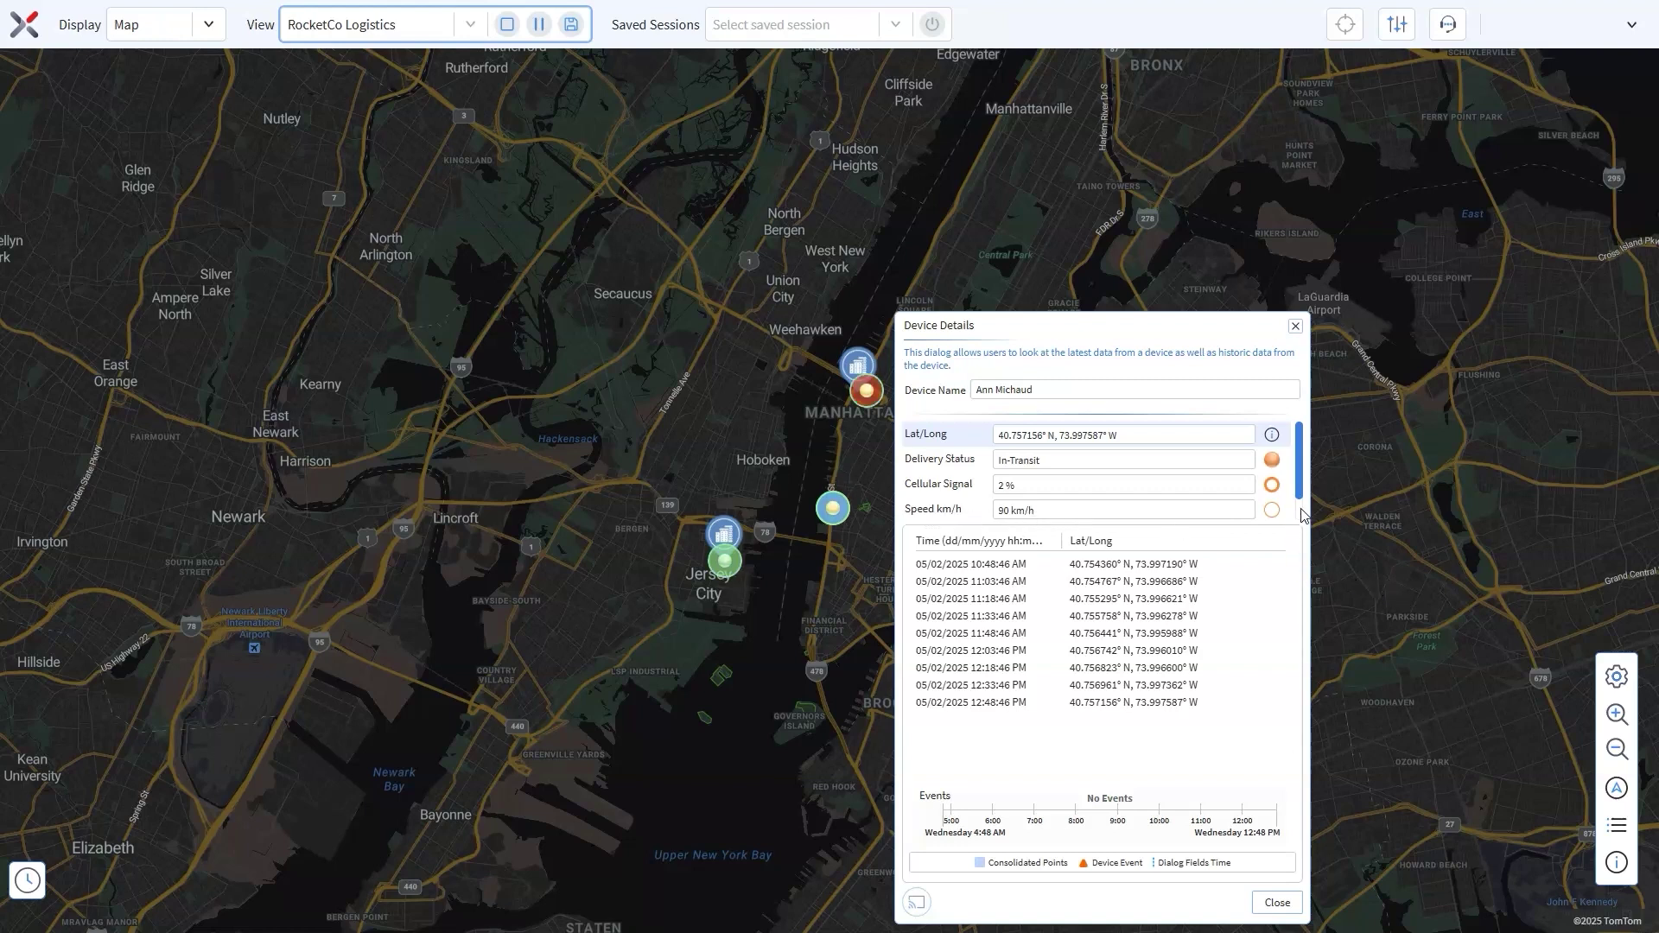
scroll(1300, 496, down, 1)
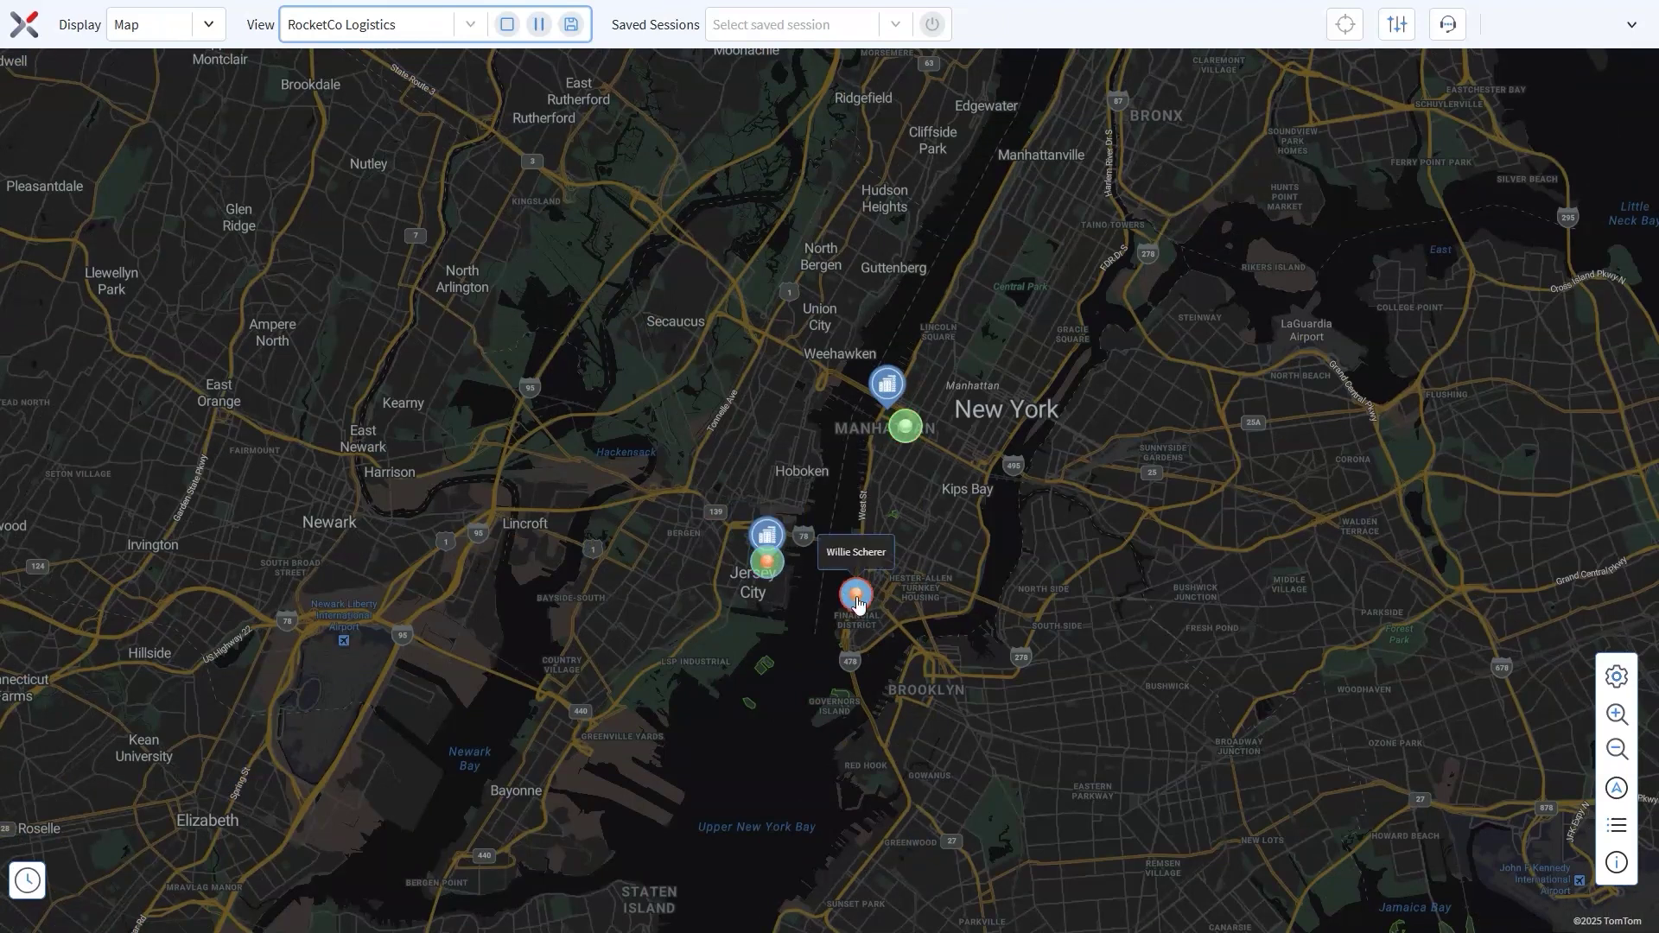
- Open the downtown device's details, chart its cellular signal, and rewind readings to about 7:35
click(857, 596)
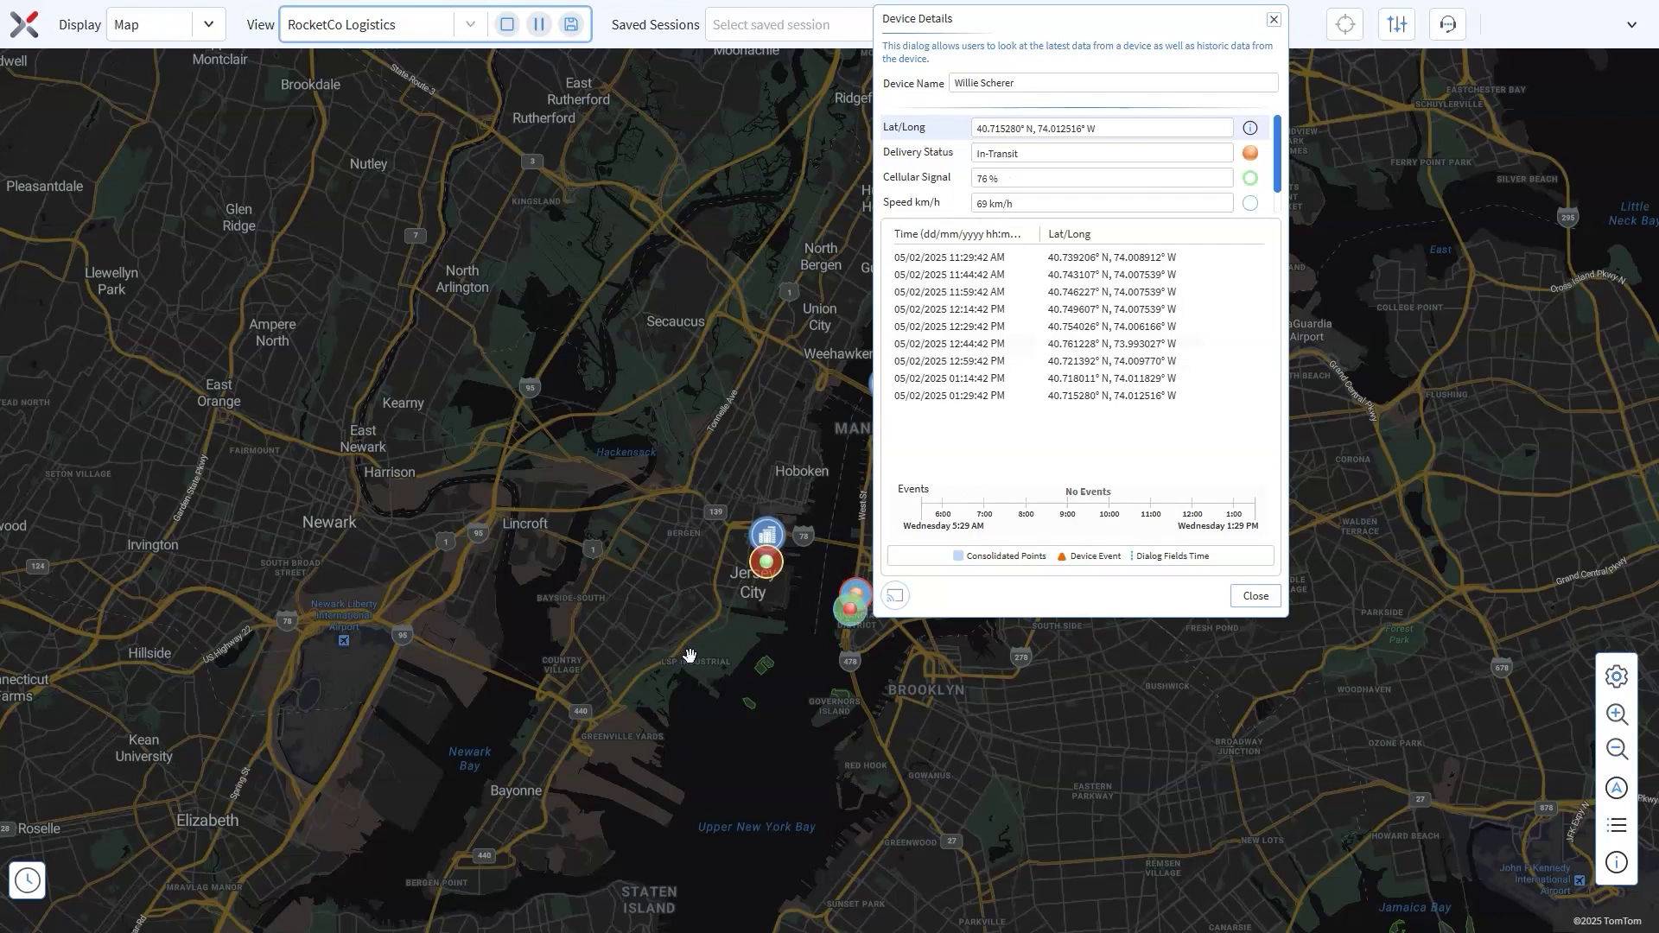
click(917, 177)
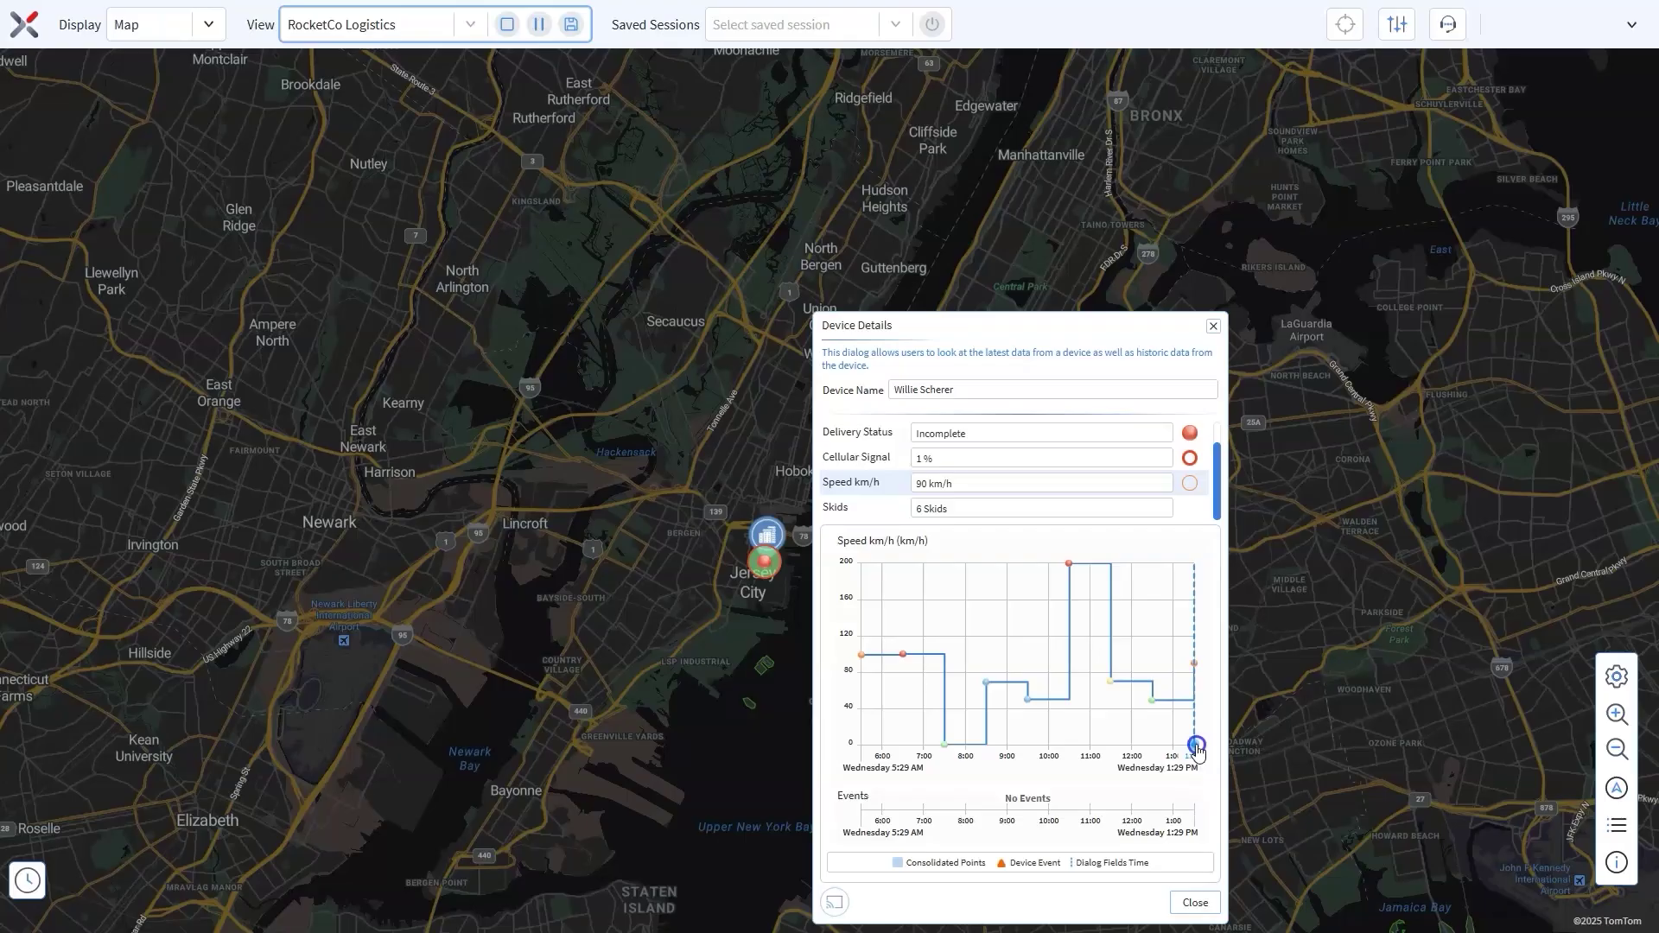
mouse_move(1196, 748)
mouse_down()
mouse_move(1095, 749)
mouse_move(934, 792)
mouse_up()
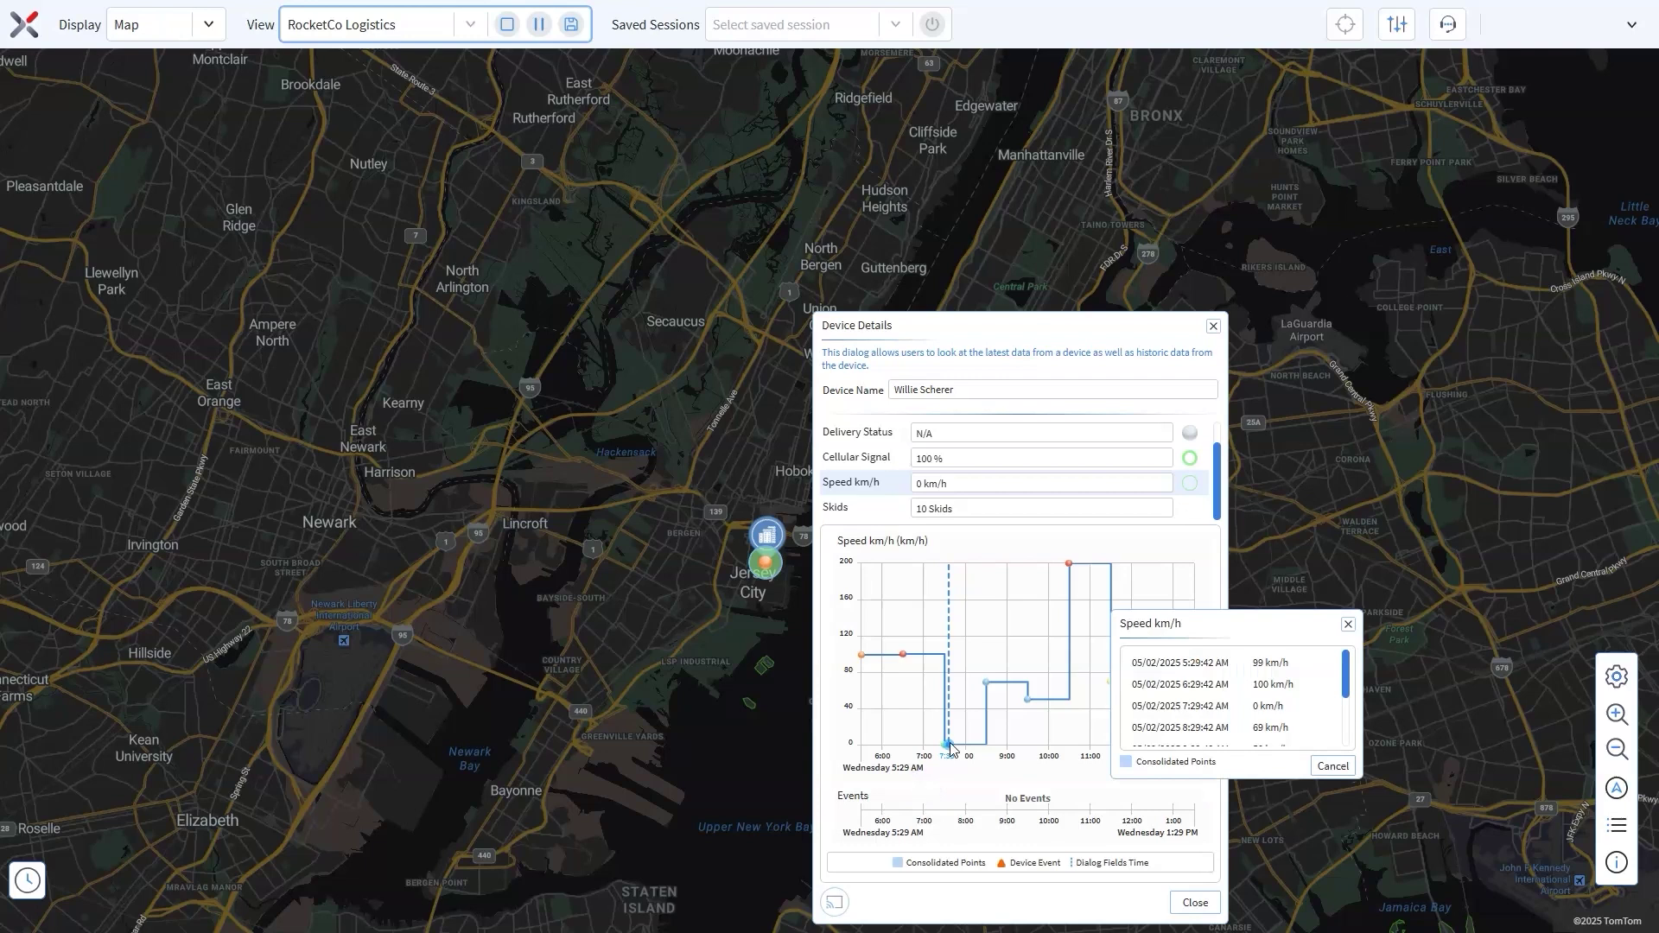
- Dismiss the consolidated speed readings and move the chart time marker between 7:00 and 7:30, ending near 7:15
click(1331, 764)
drag(947, 753, 921, 752)
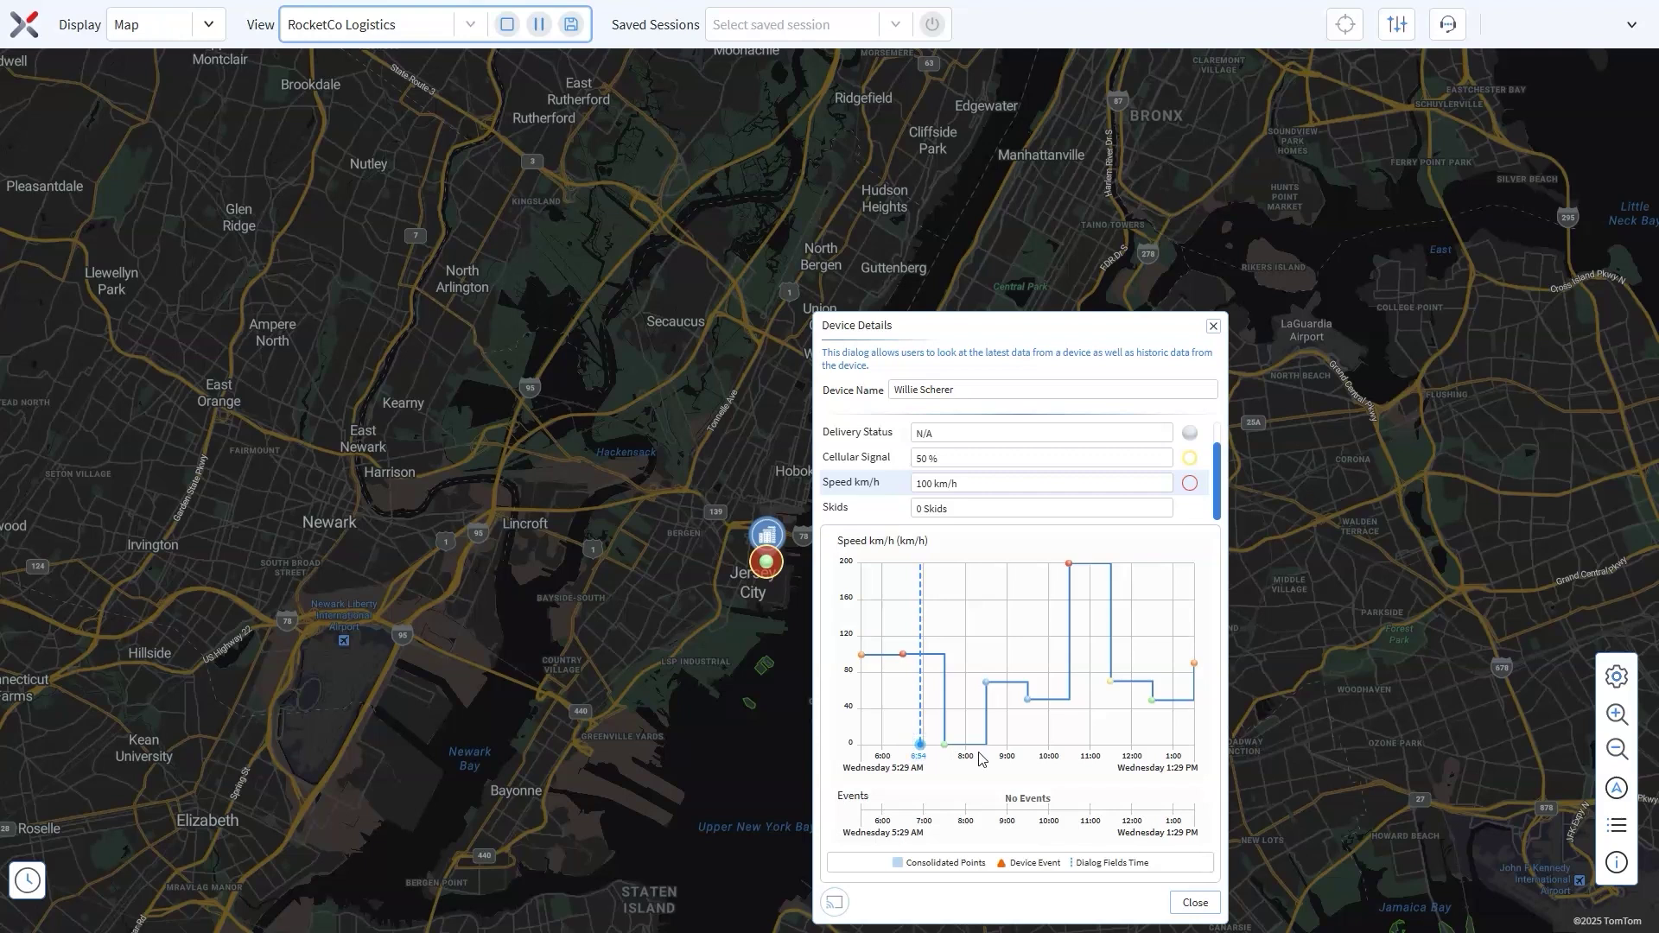
drag(920, 744, 1000, 756)
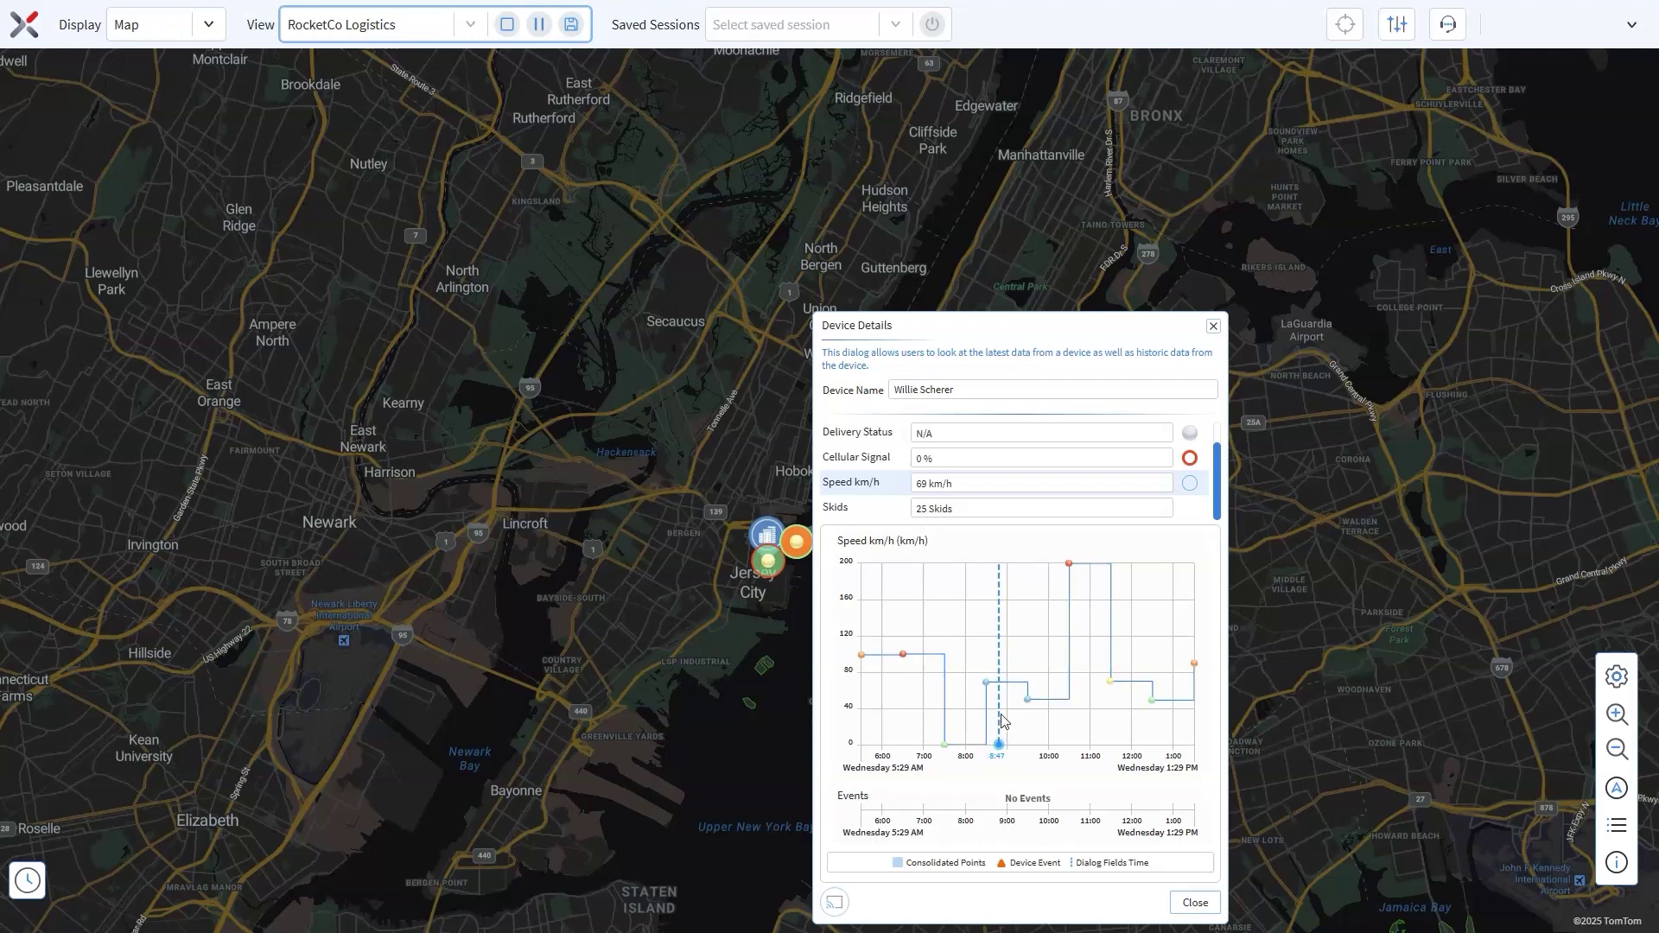
mouse_move(1000, 757)
mouse_down()
mouse_move(935, 762)
mouse_move(992, 757)
mouse_up()
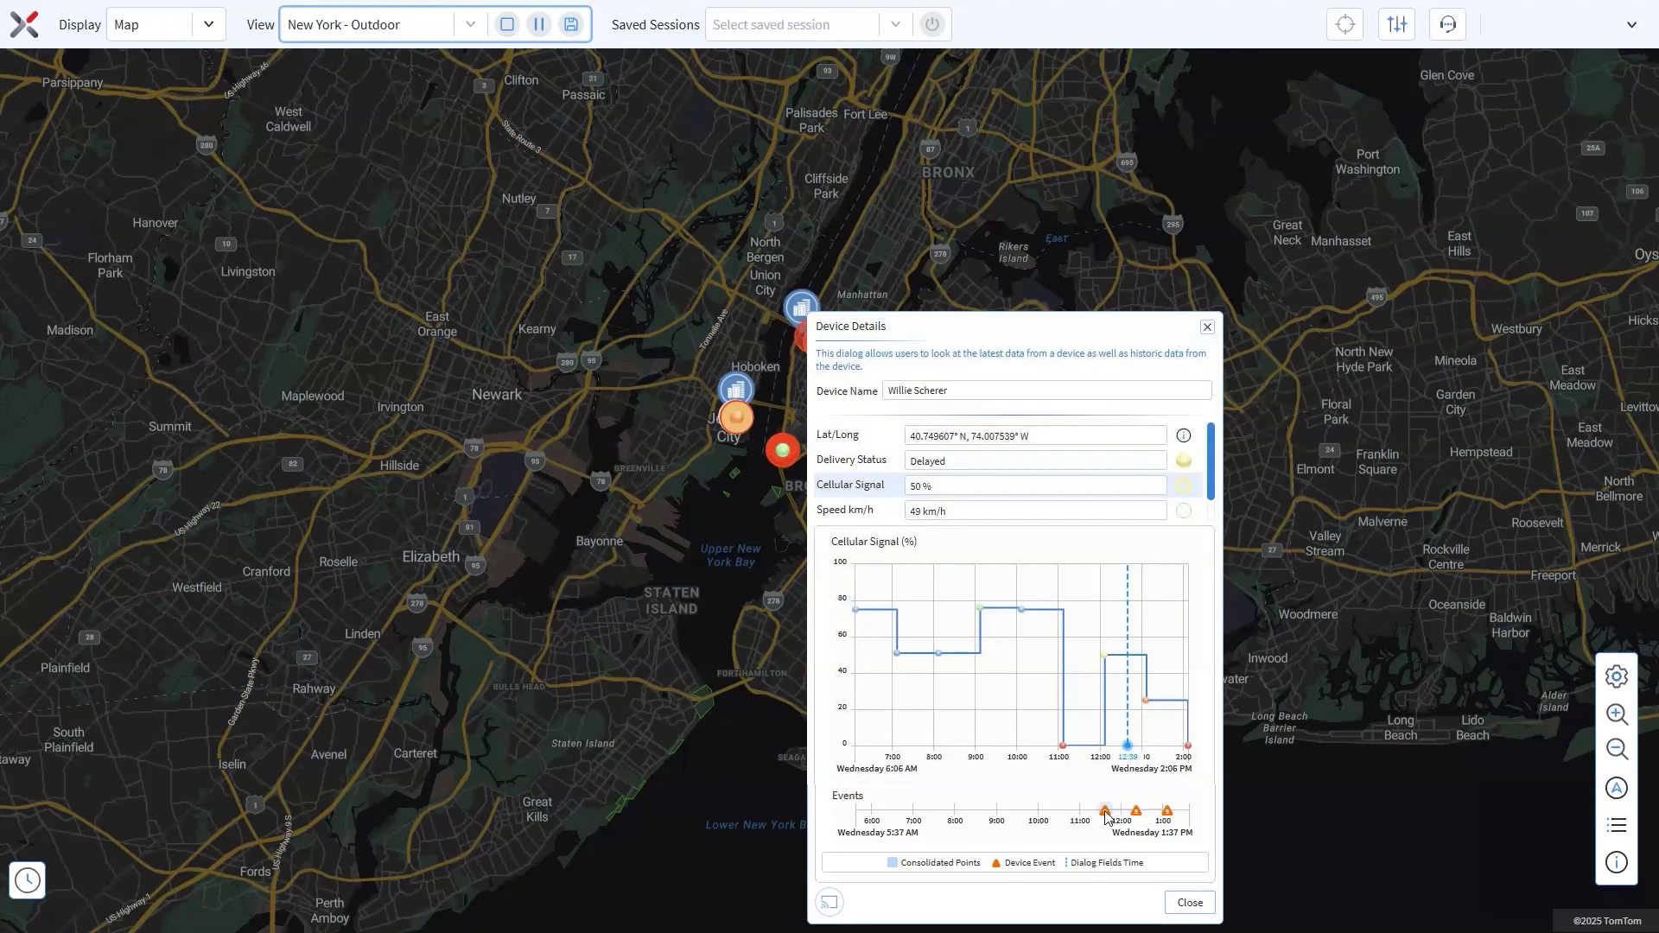
- Browse and close the device events list, then list the events logged around 12:22
click(1105, 812)
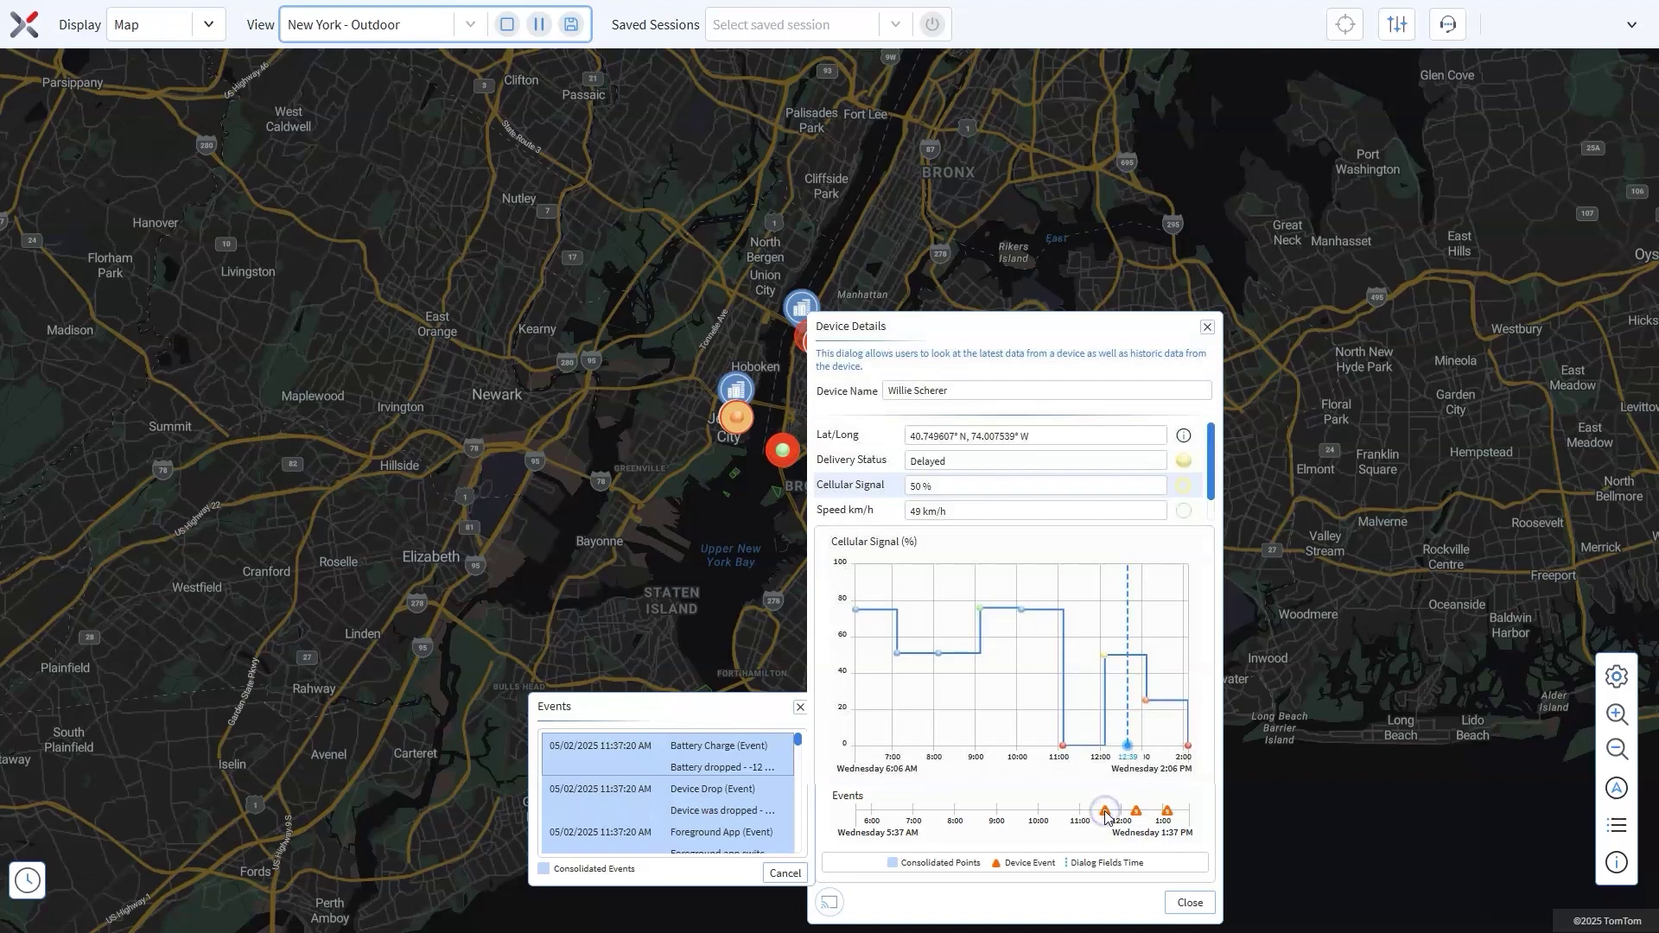
scroll(750, 774, up, 2)
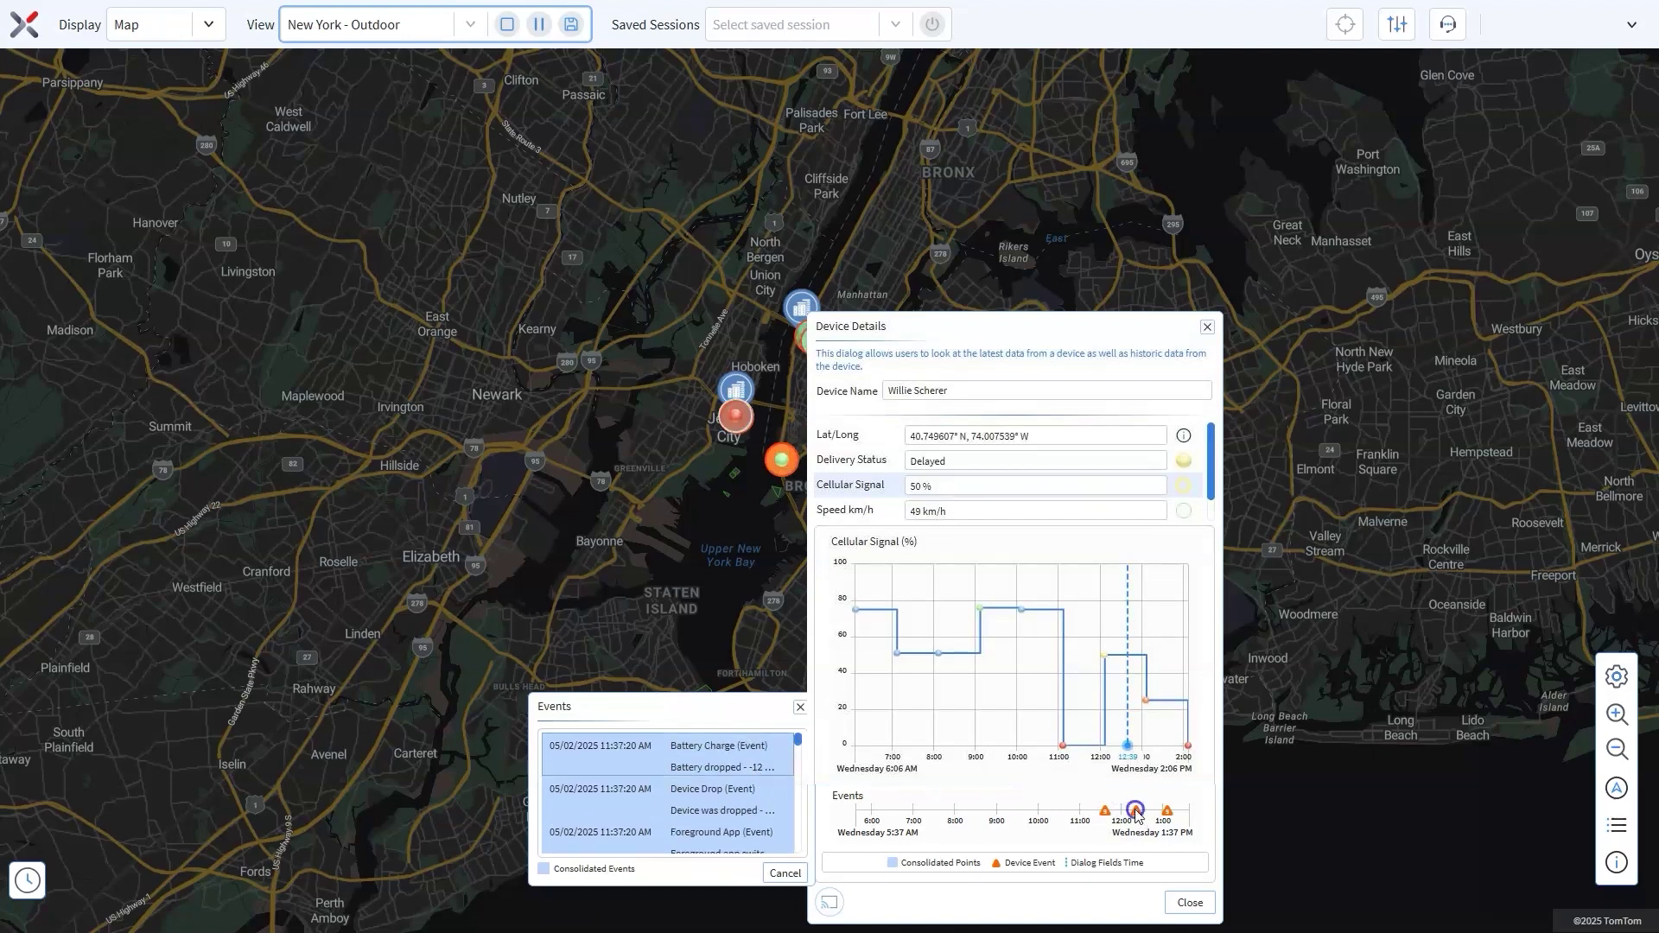
click(1074, 797)
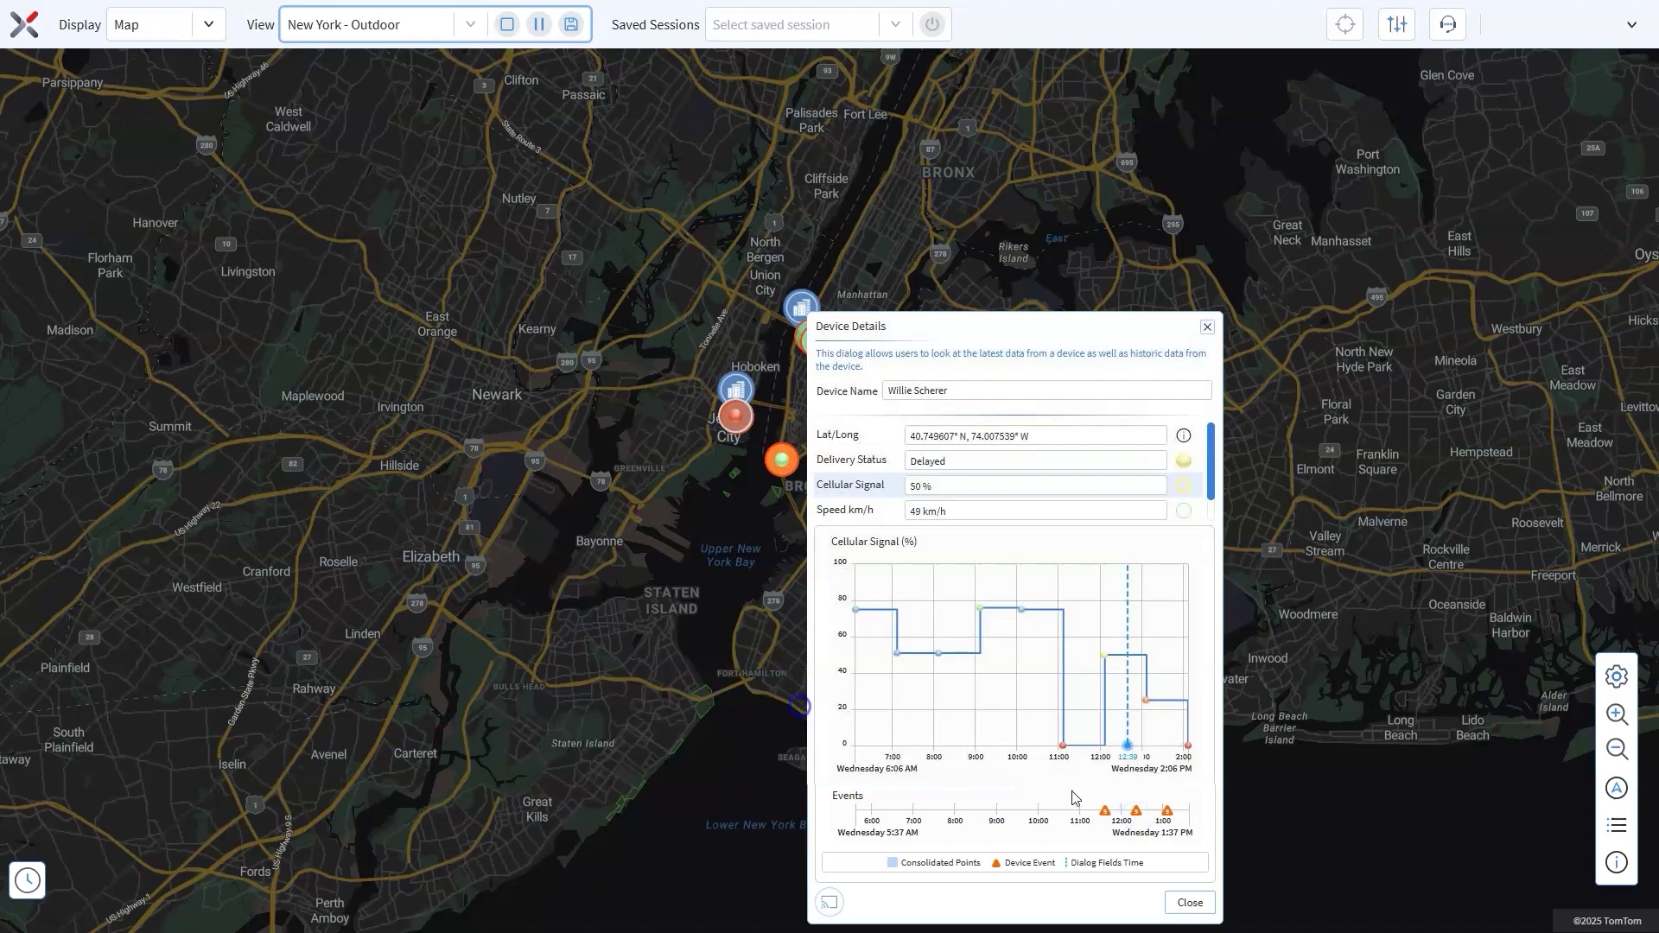
click(1136, 810)
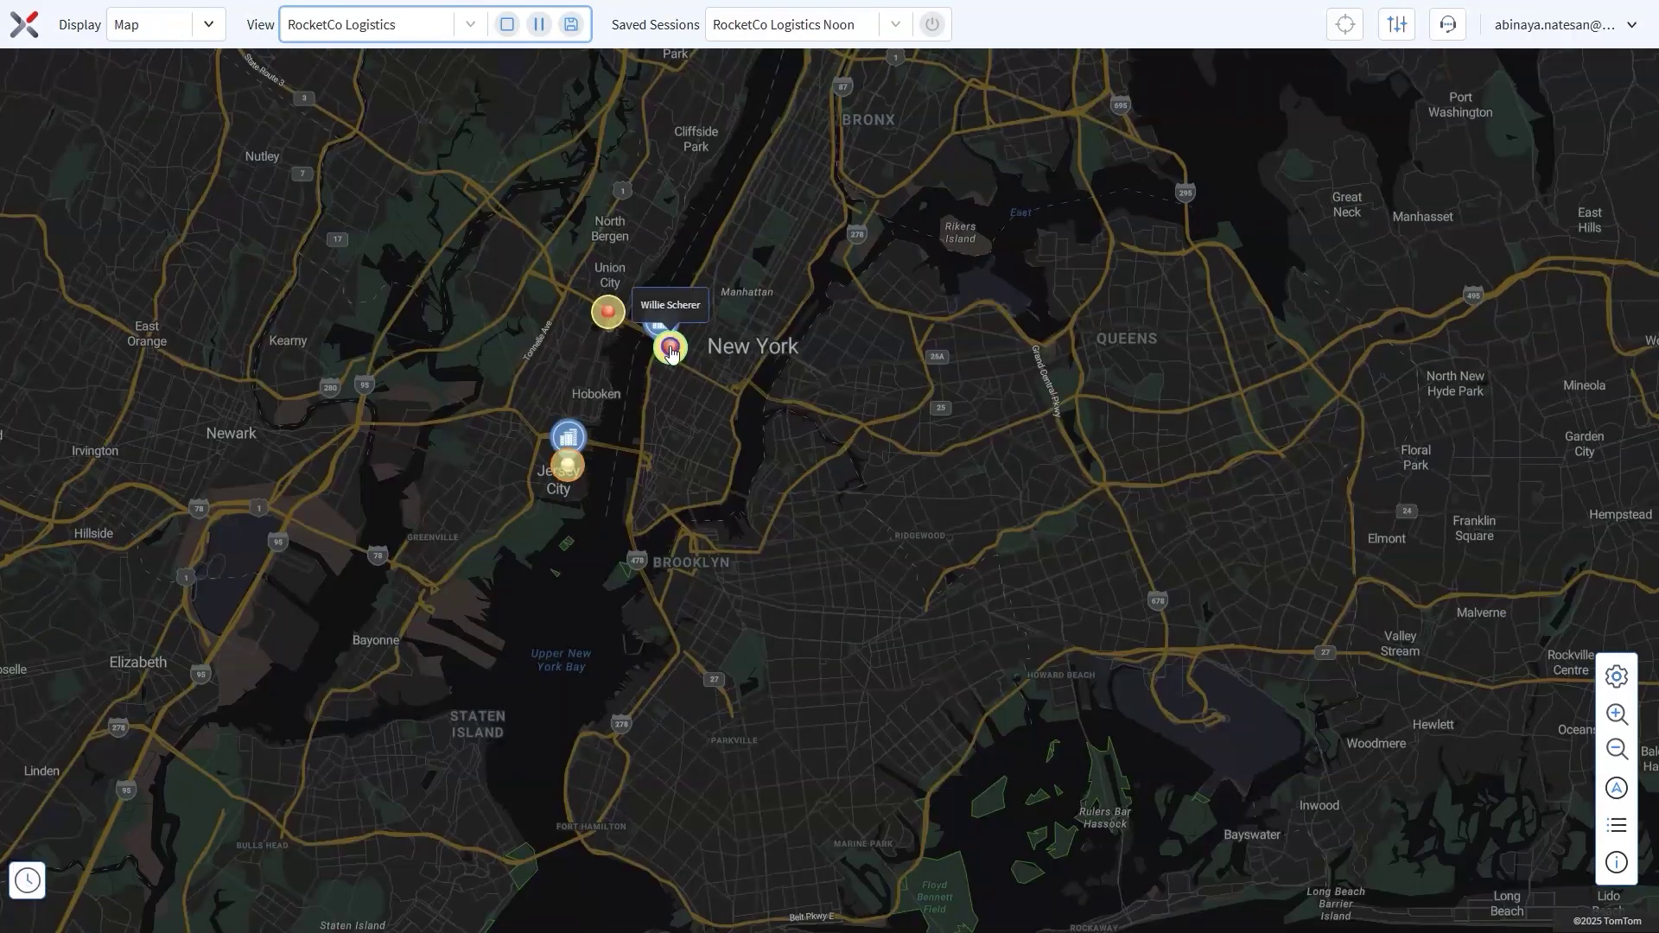
click(671, 348)
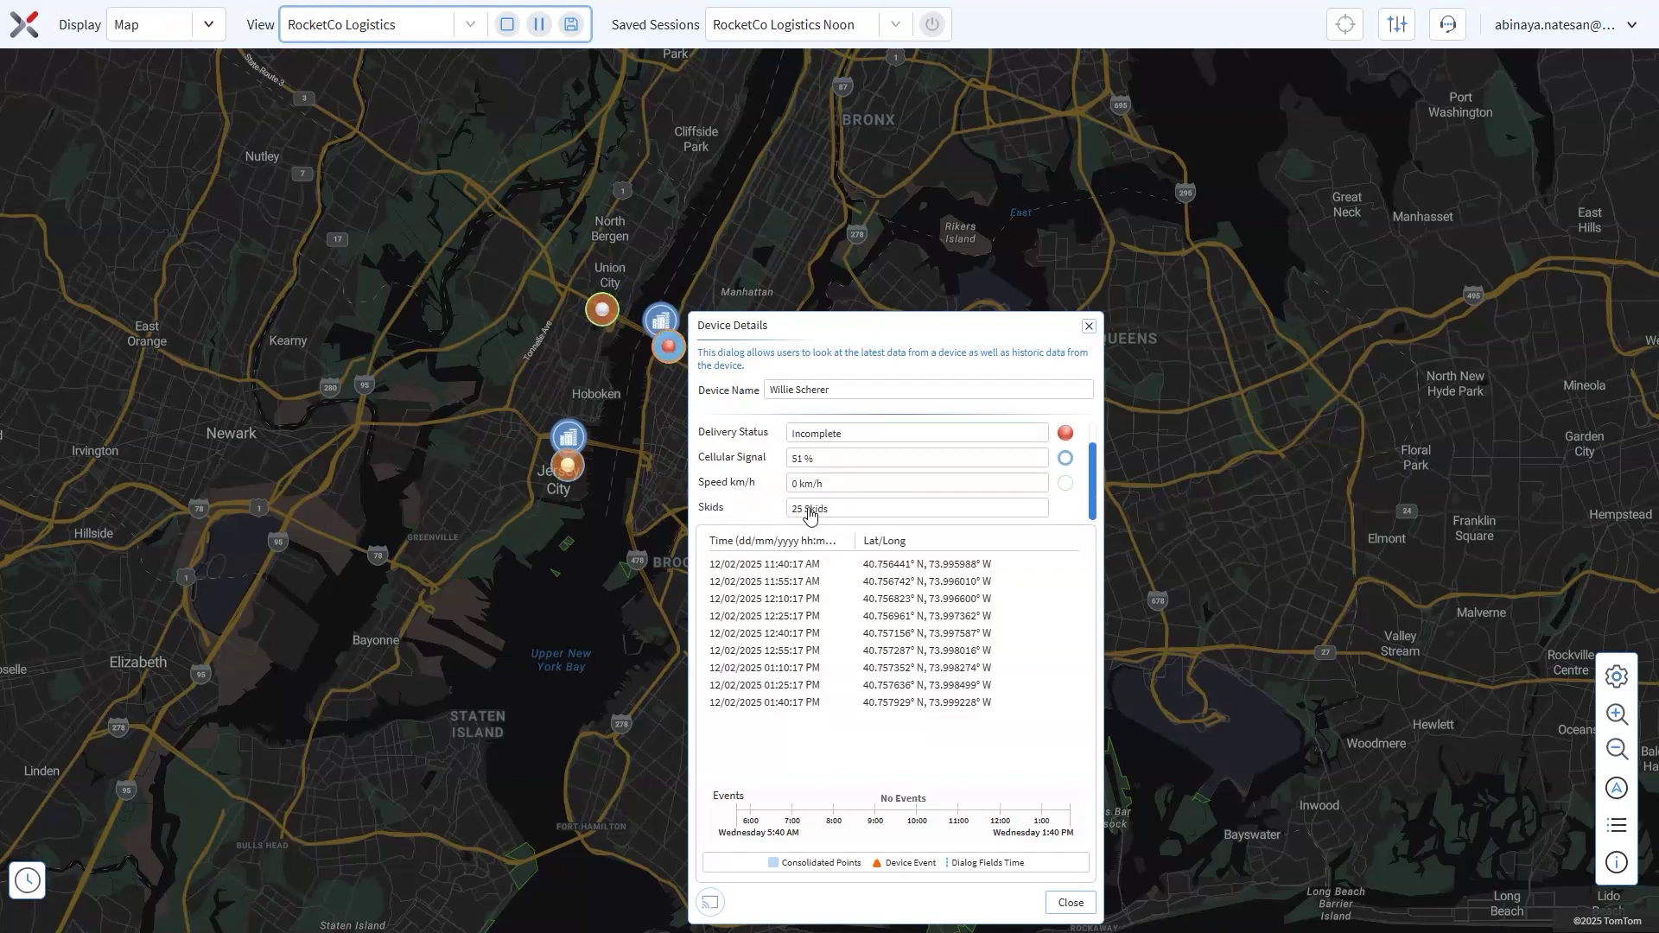
click(841, 508)
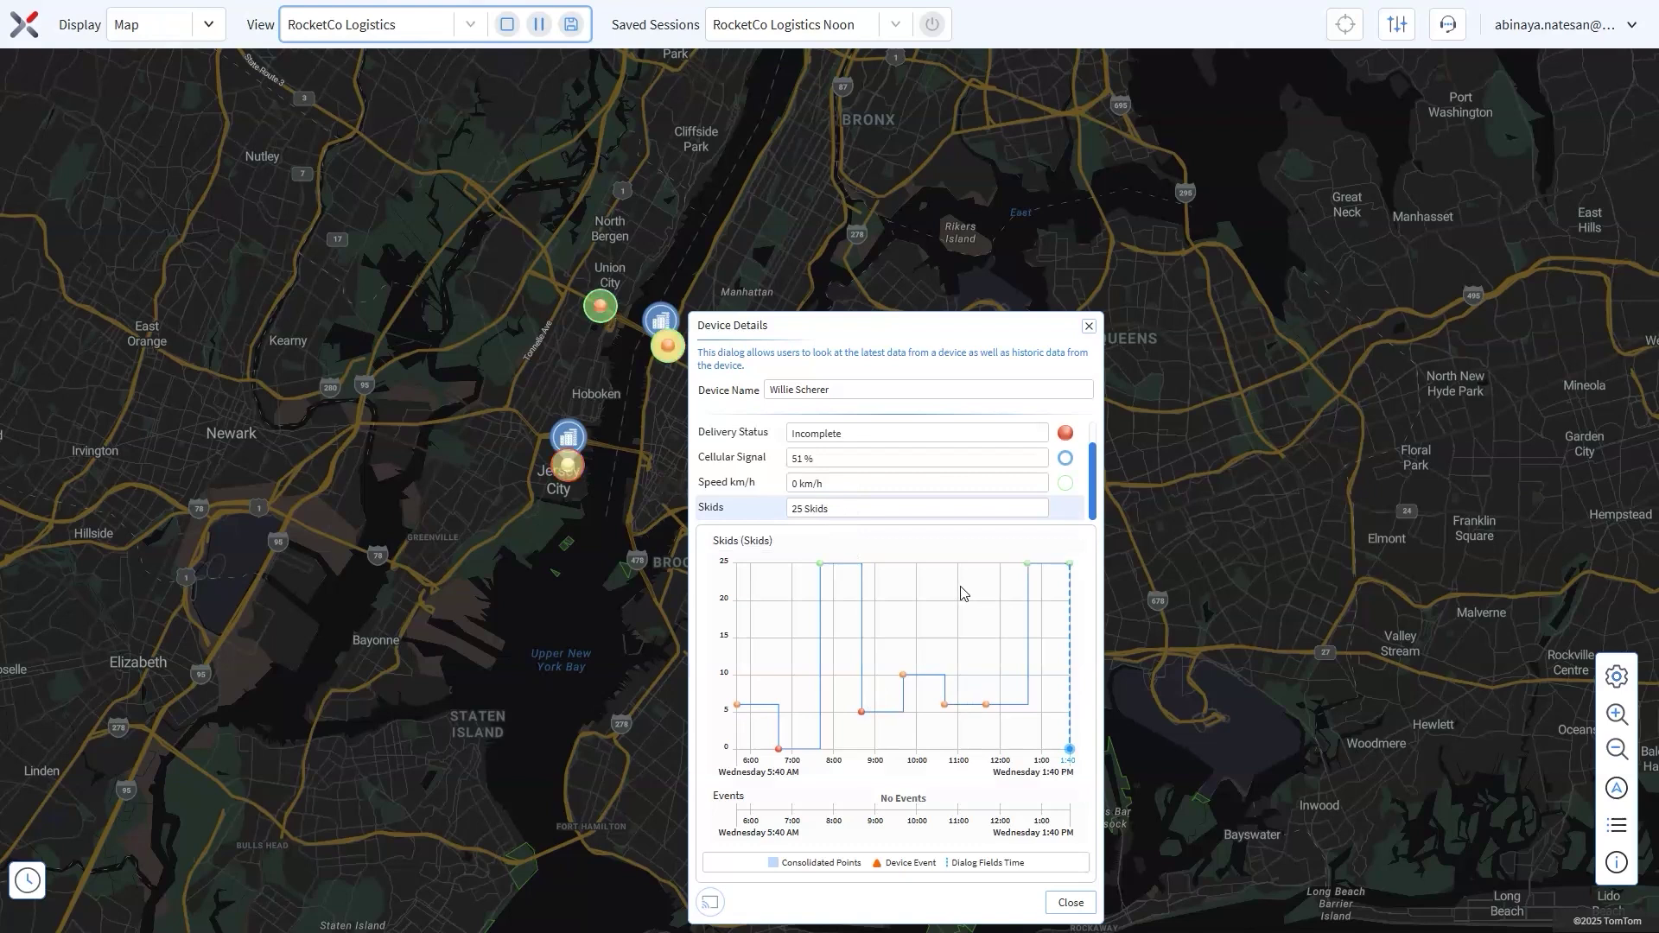
click(851, 485)
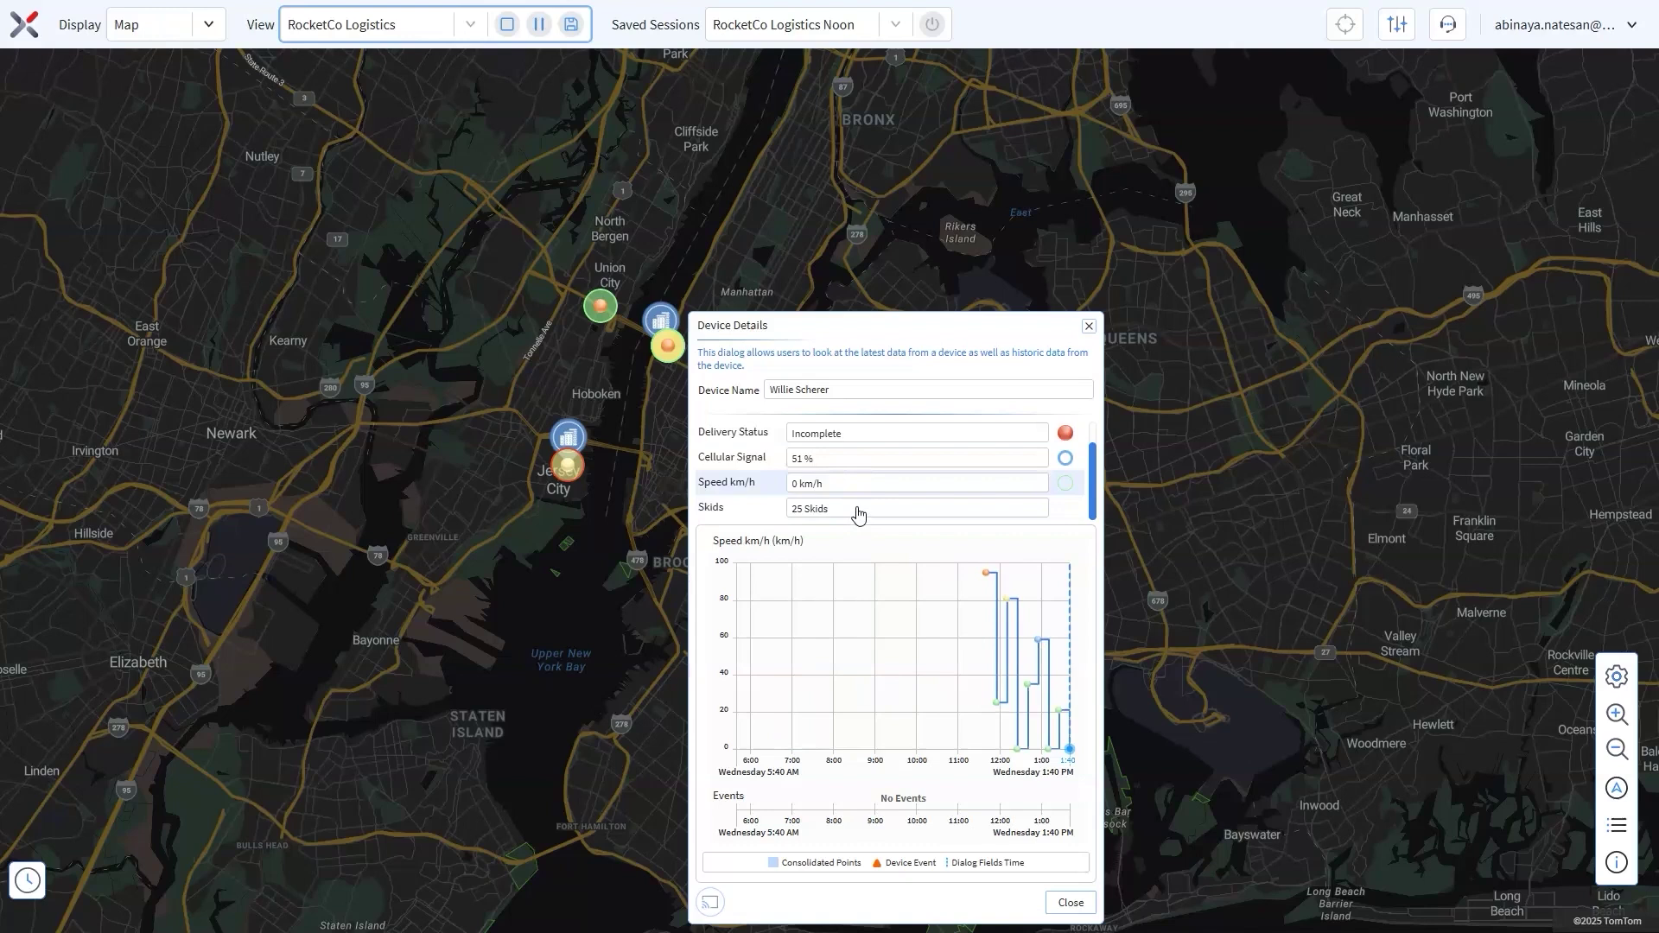
click(858, 515)
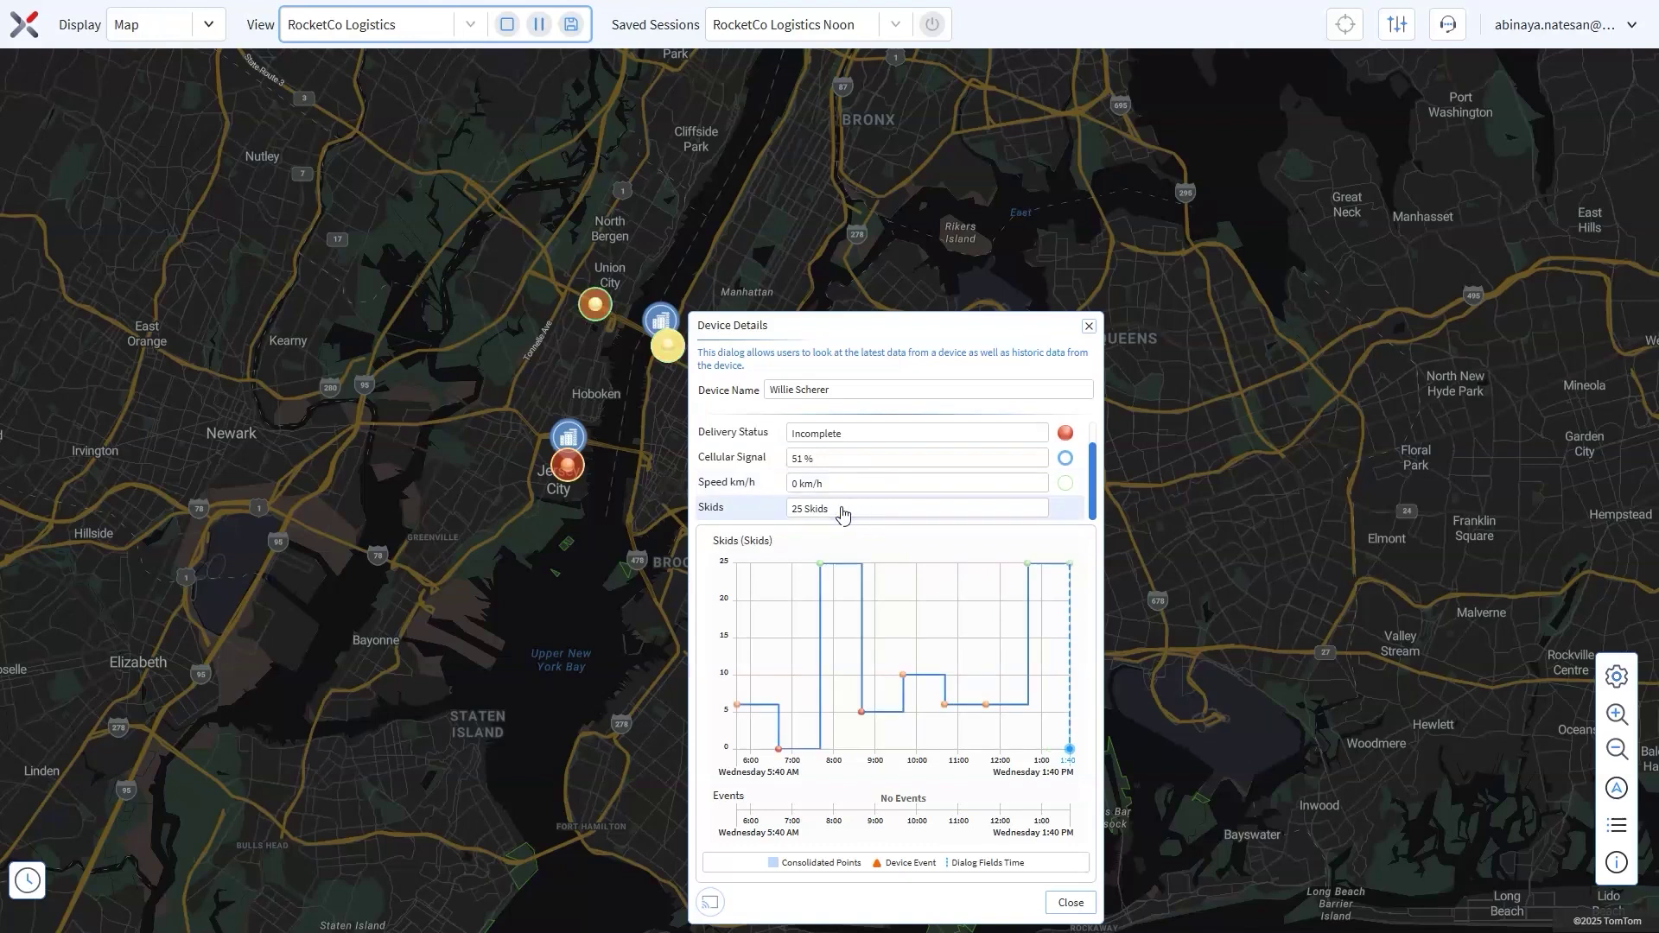
click(1089, 329)
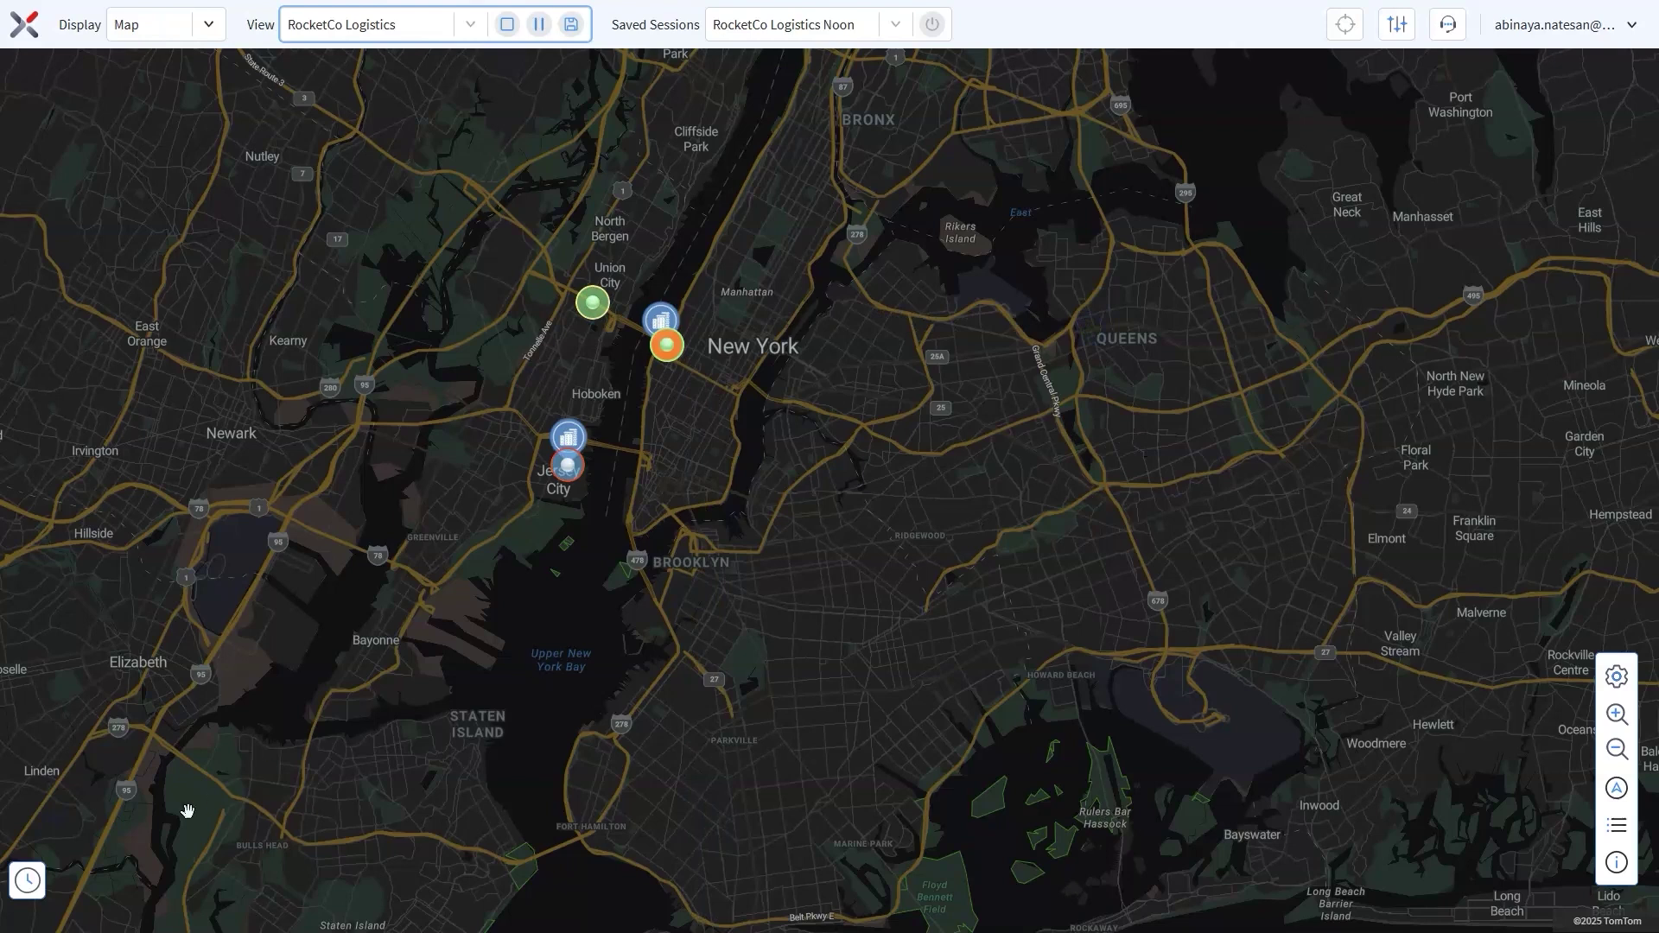
- Rewind the Time Machine past 07:35 AM to earlier morning, confirming the Live pause, then stop playback
click(27, 881)
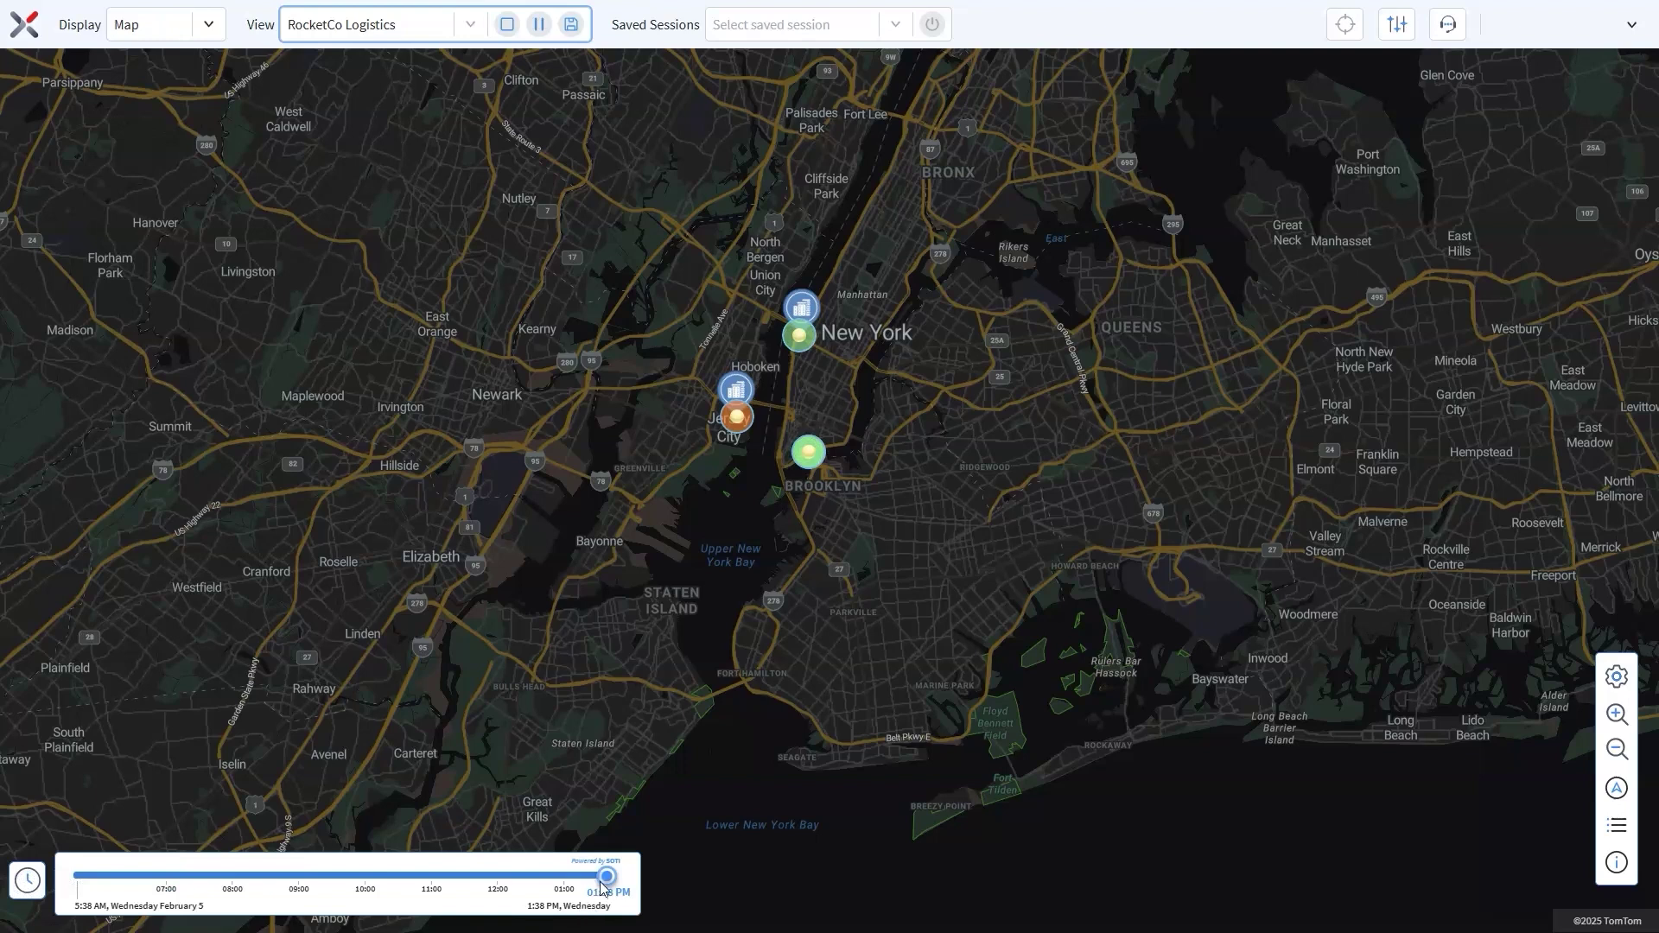
drag(608, 882, 330, 881)
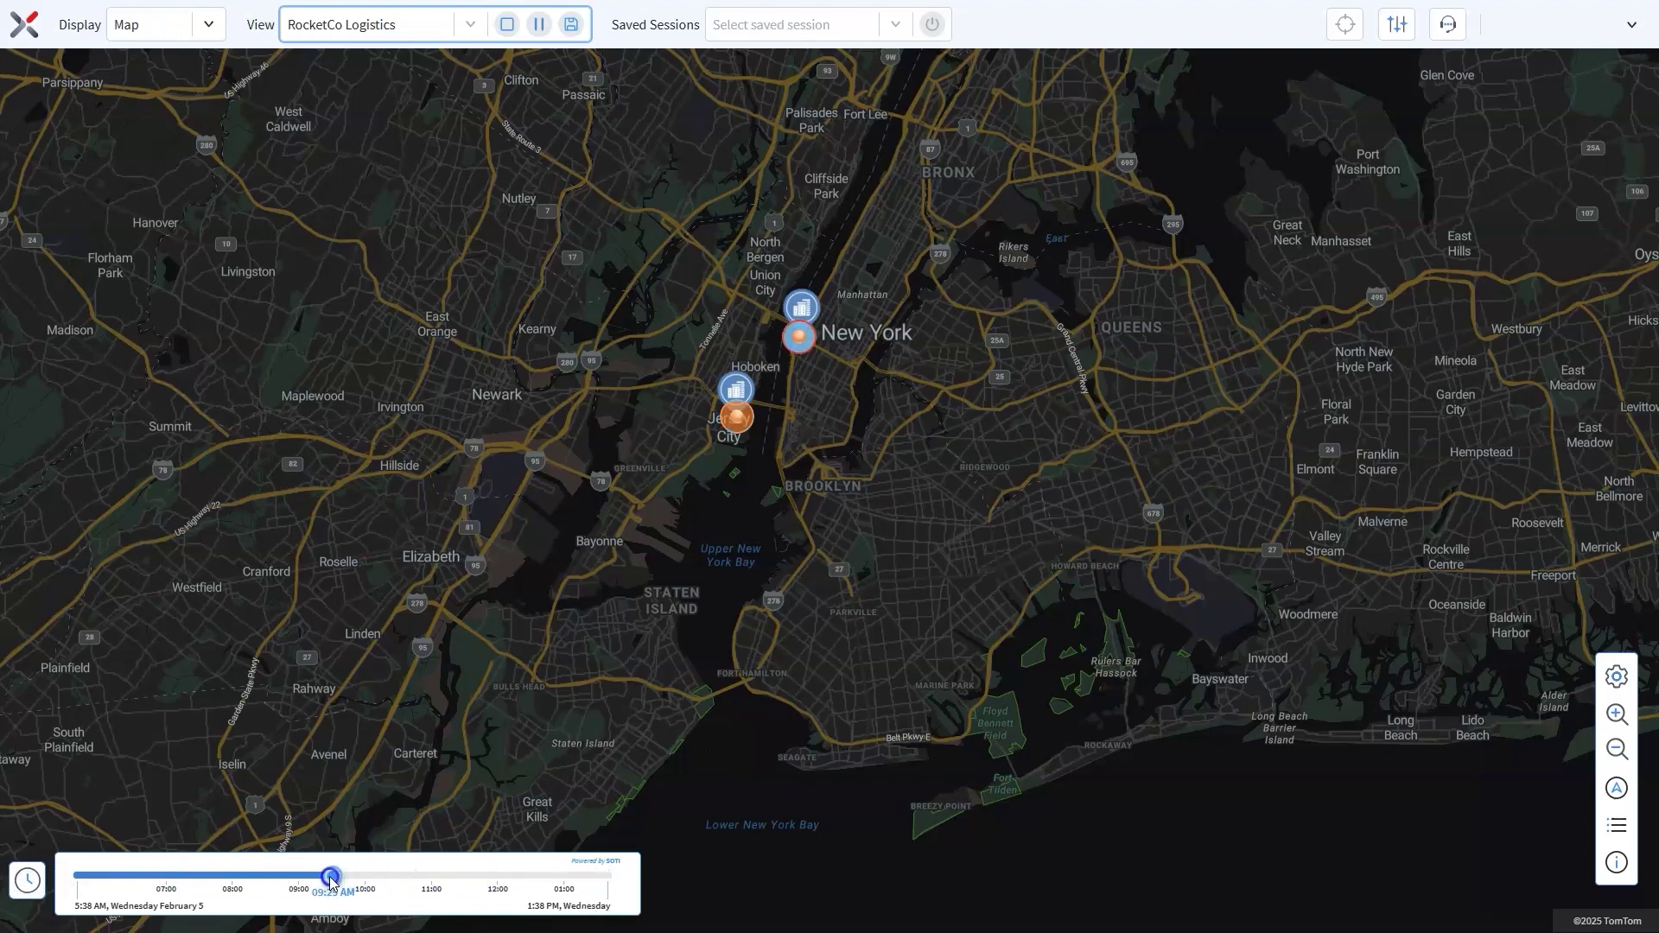
drag(331, 881, 232, 878)
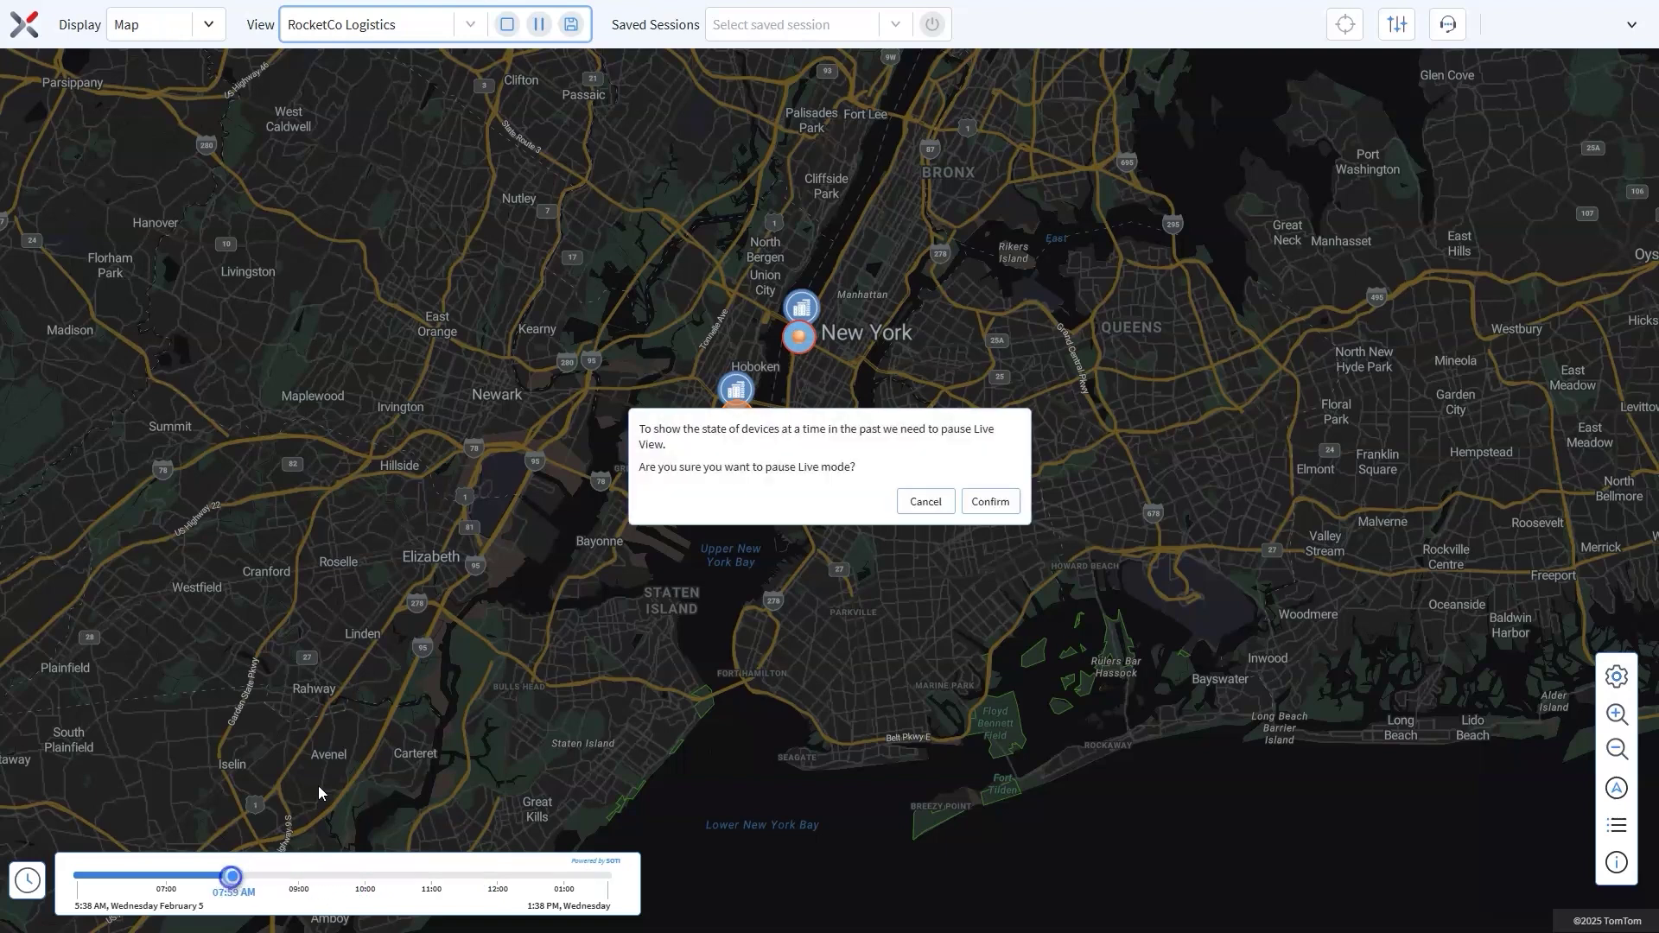
click(990, 497)
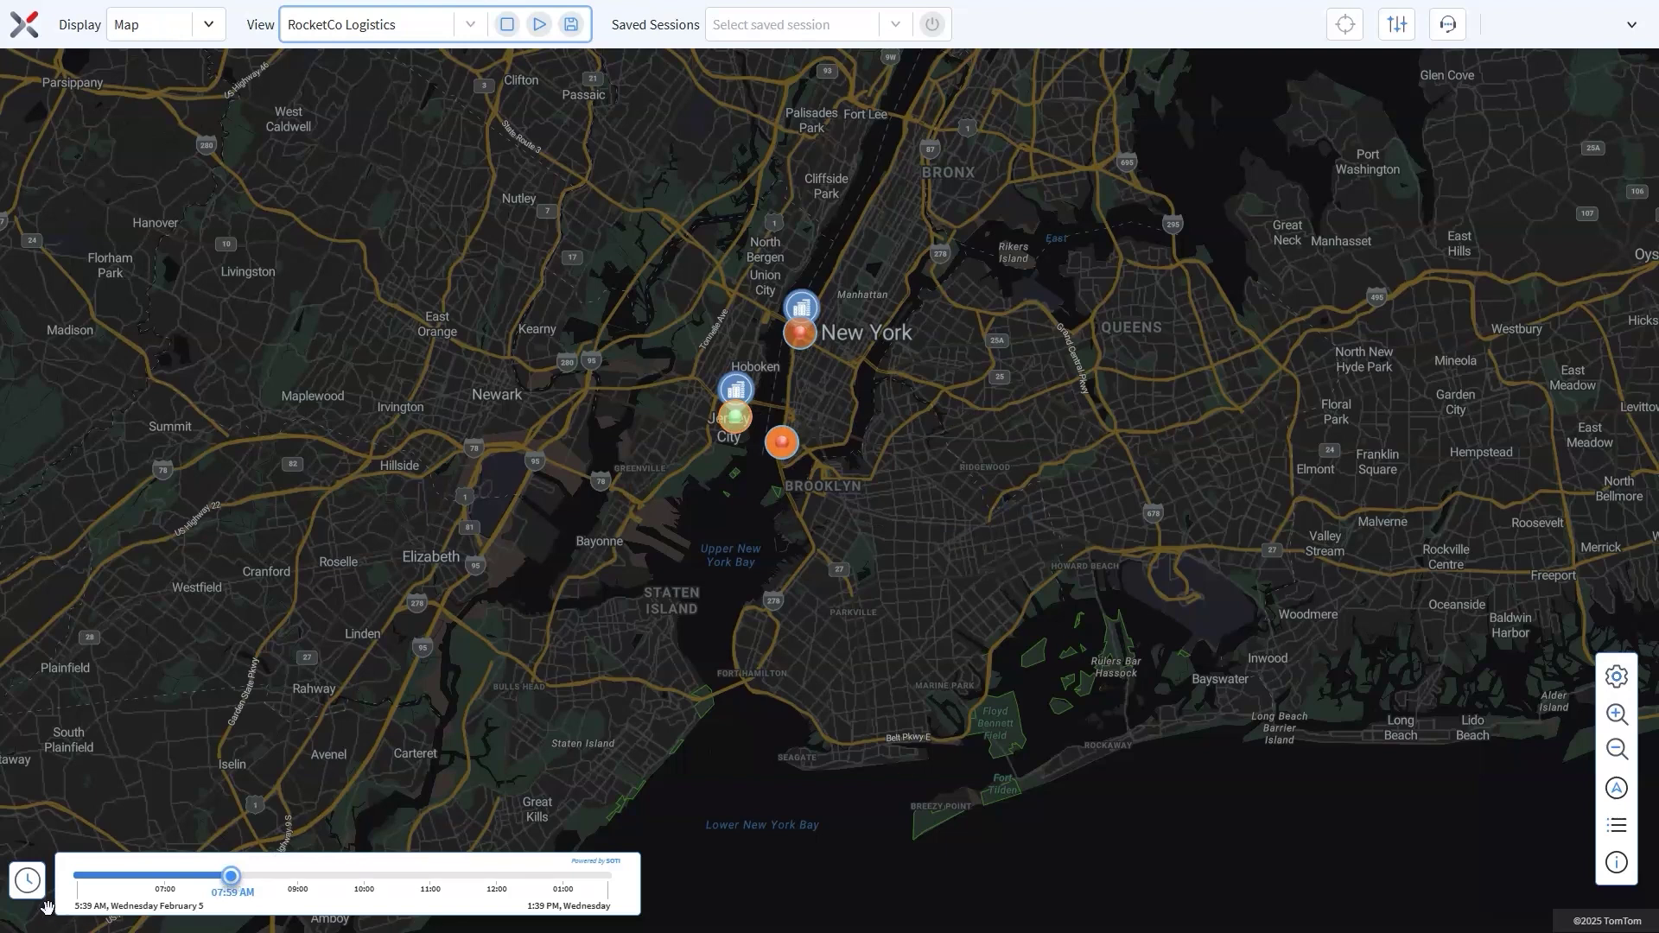
drag(231, 877, 163, 883)
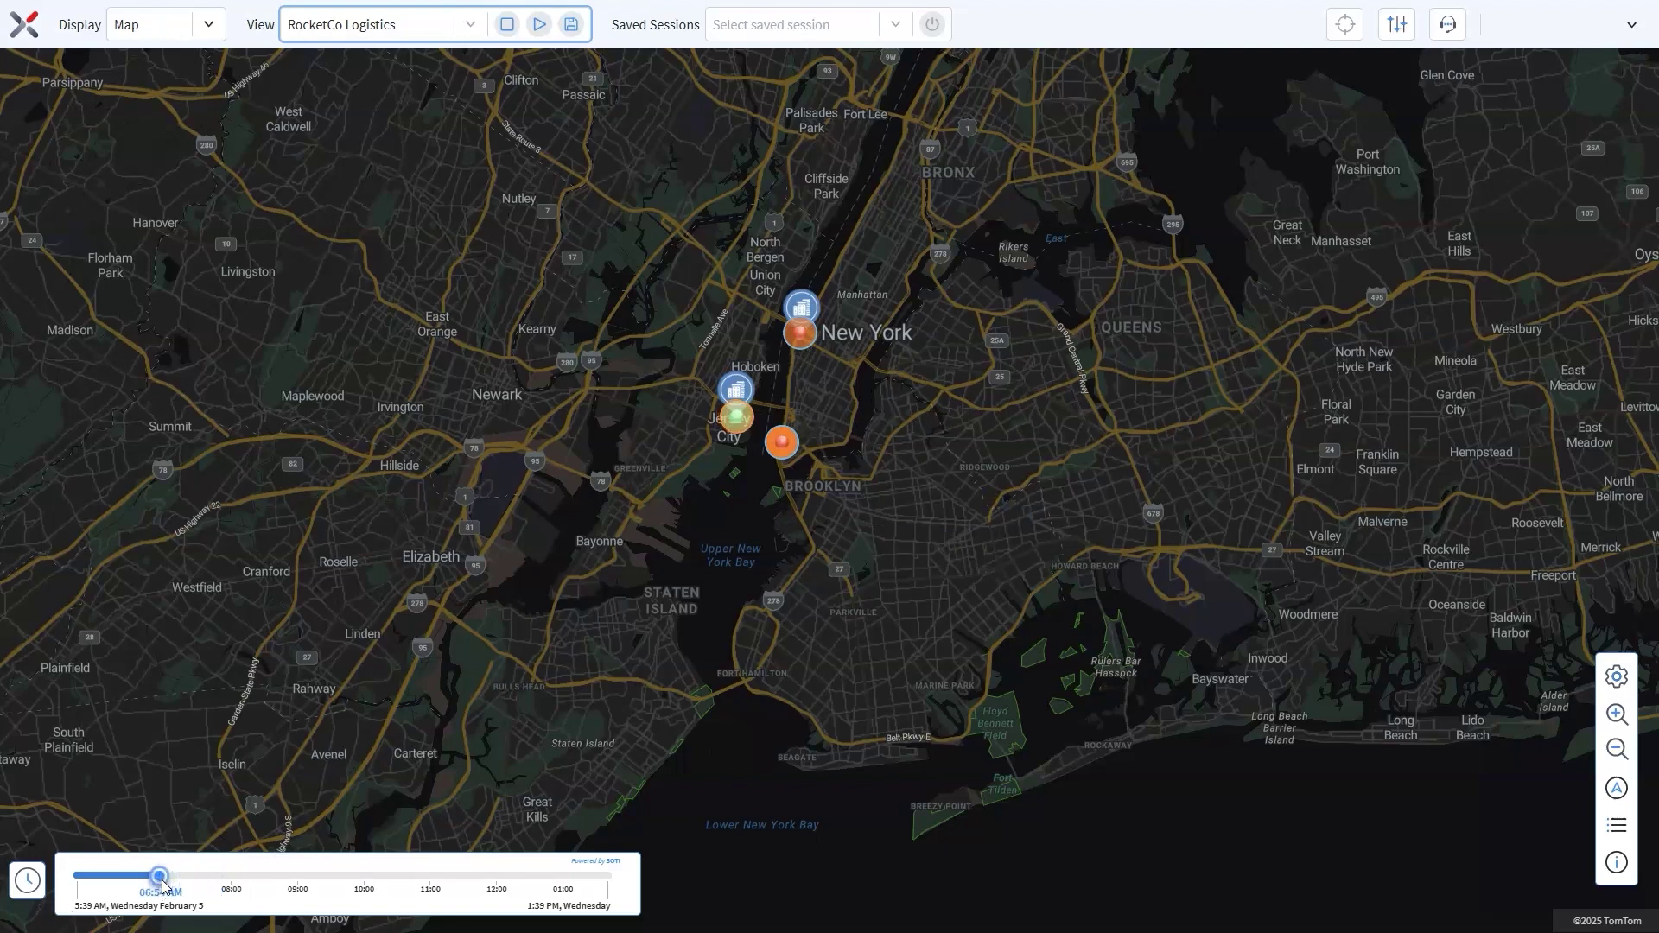
click(508, 33)
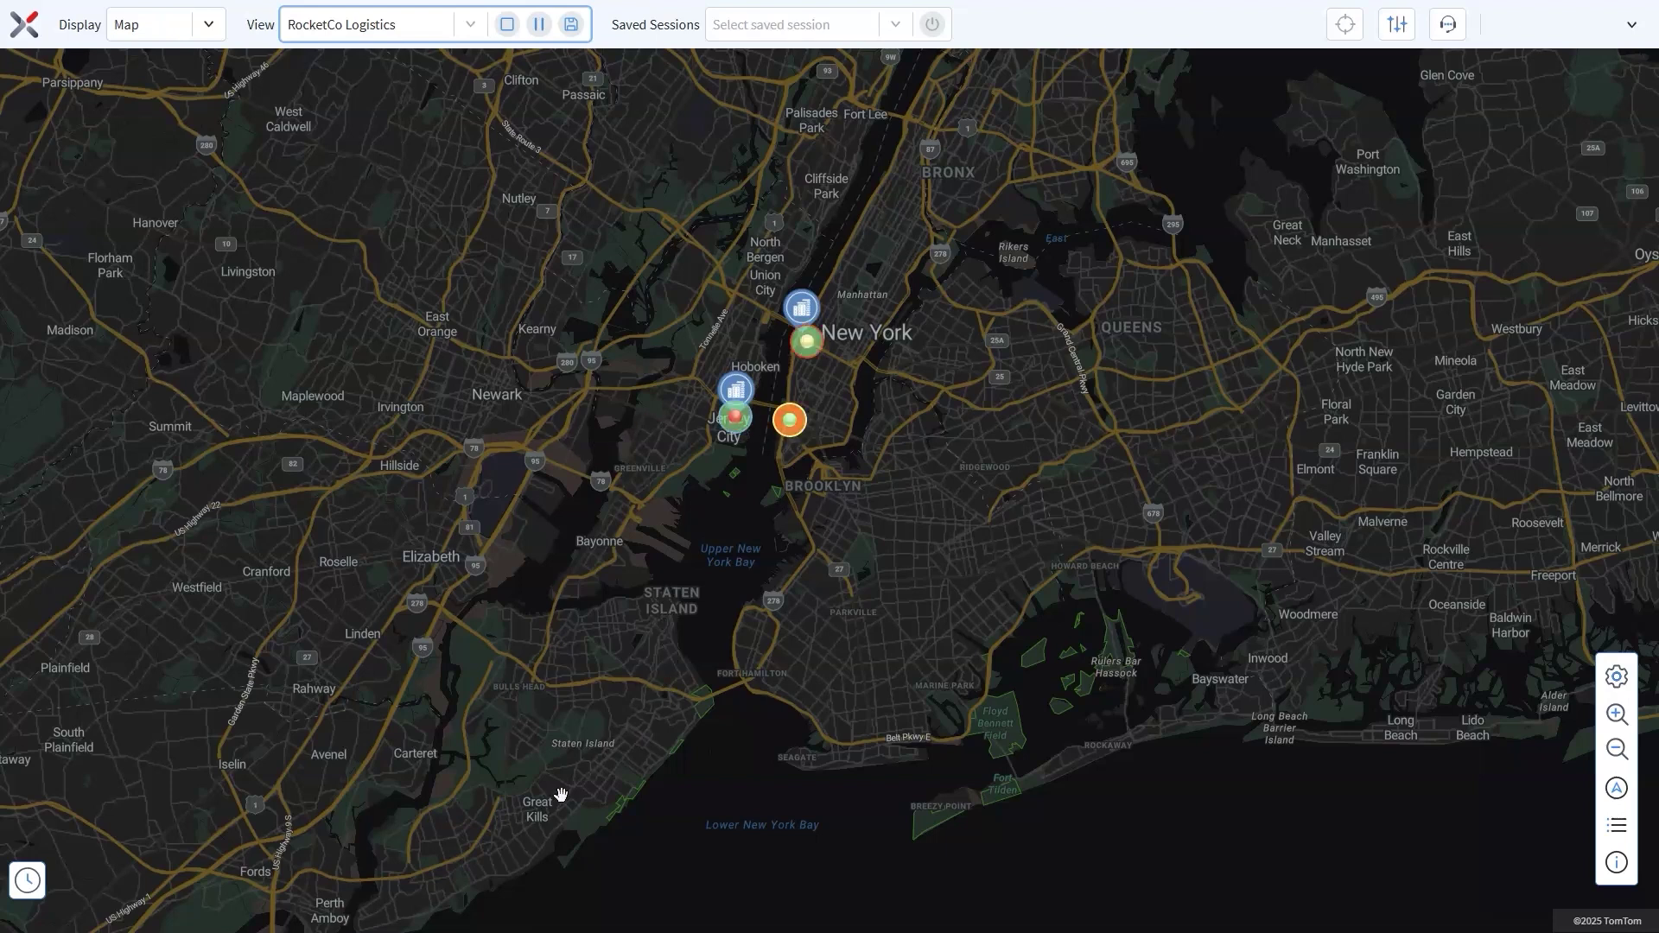
- Reopen the Time Machine timeline and show the Display layout options
click(30, 897)
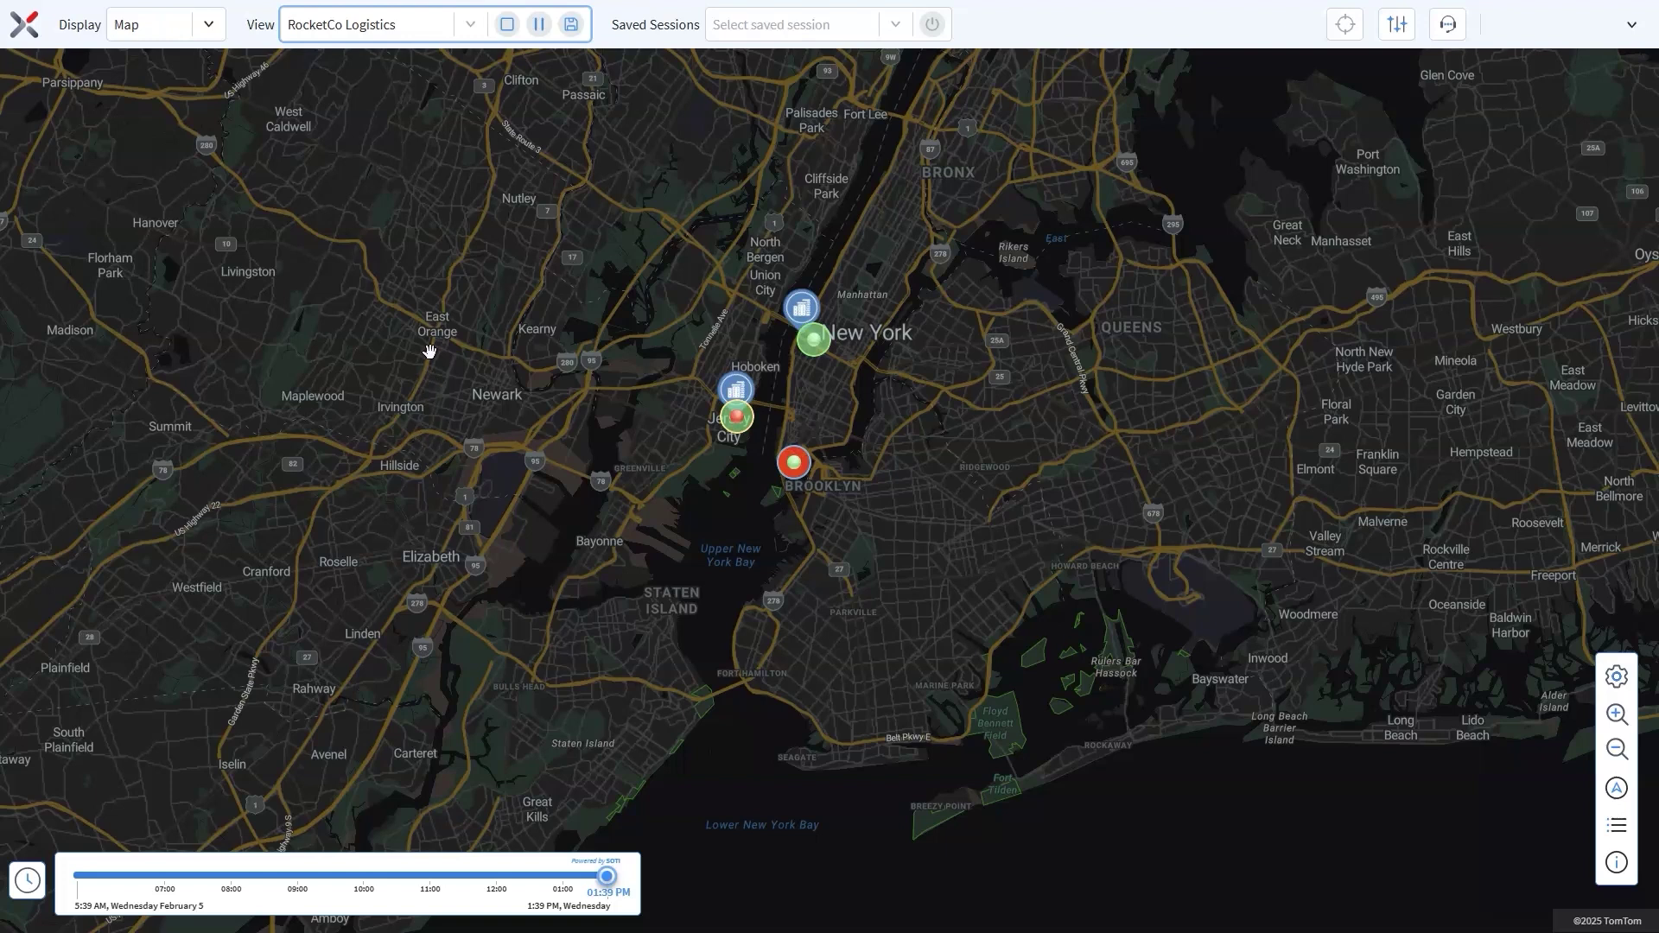
click(208, 26)
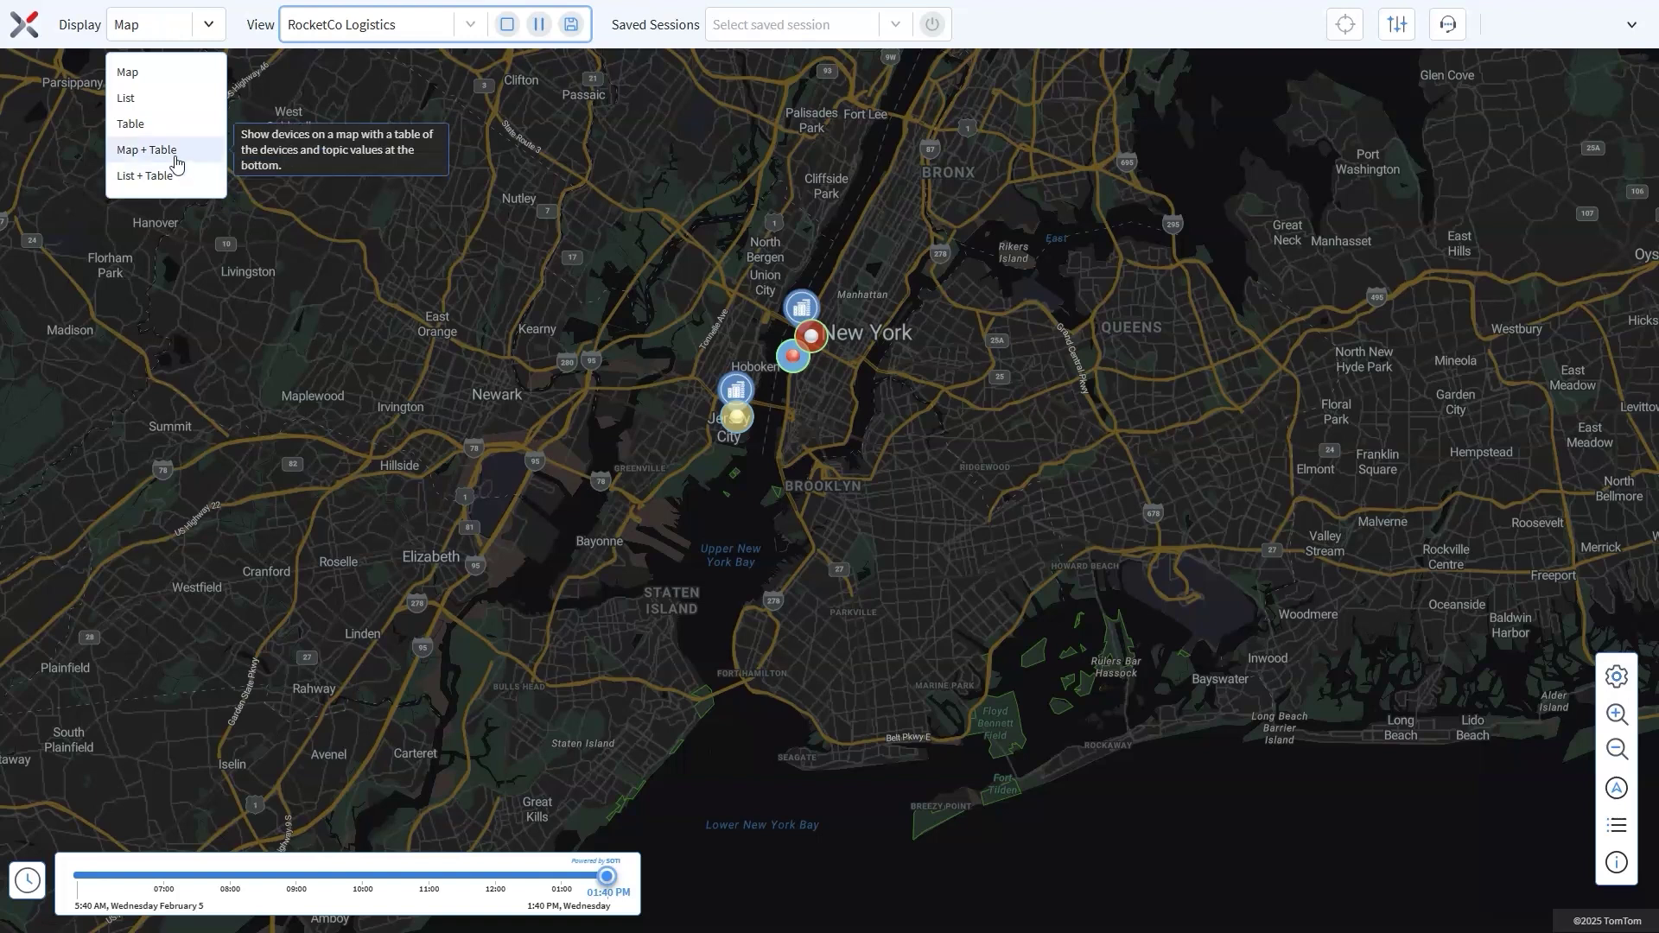
- Switch the display to List, then to Table
click(159, 107)
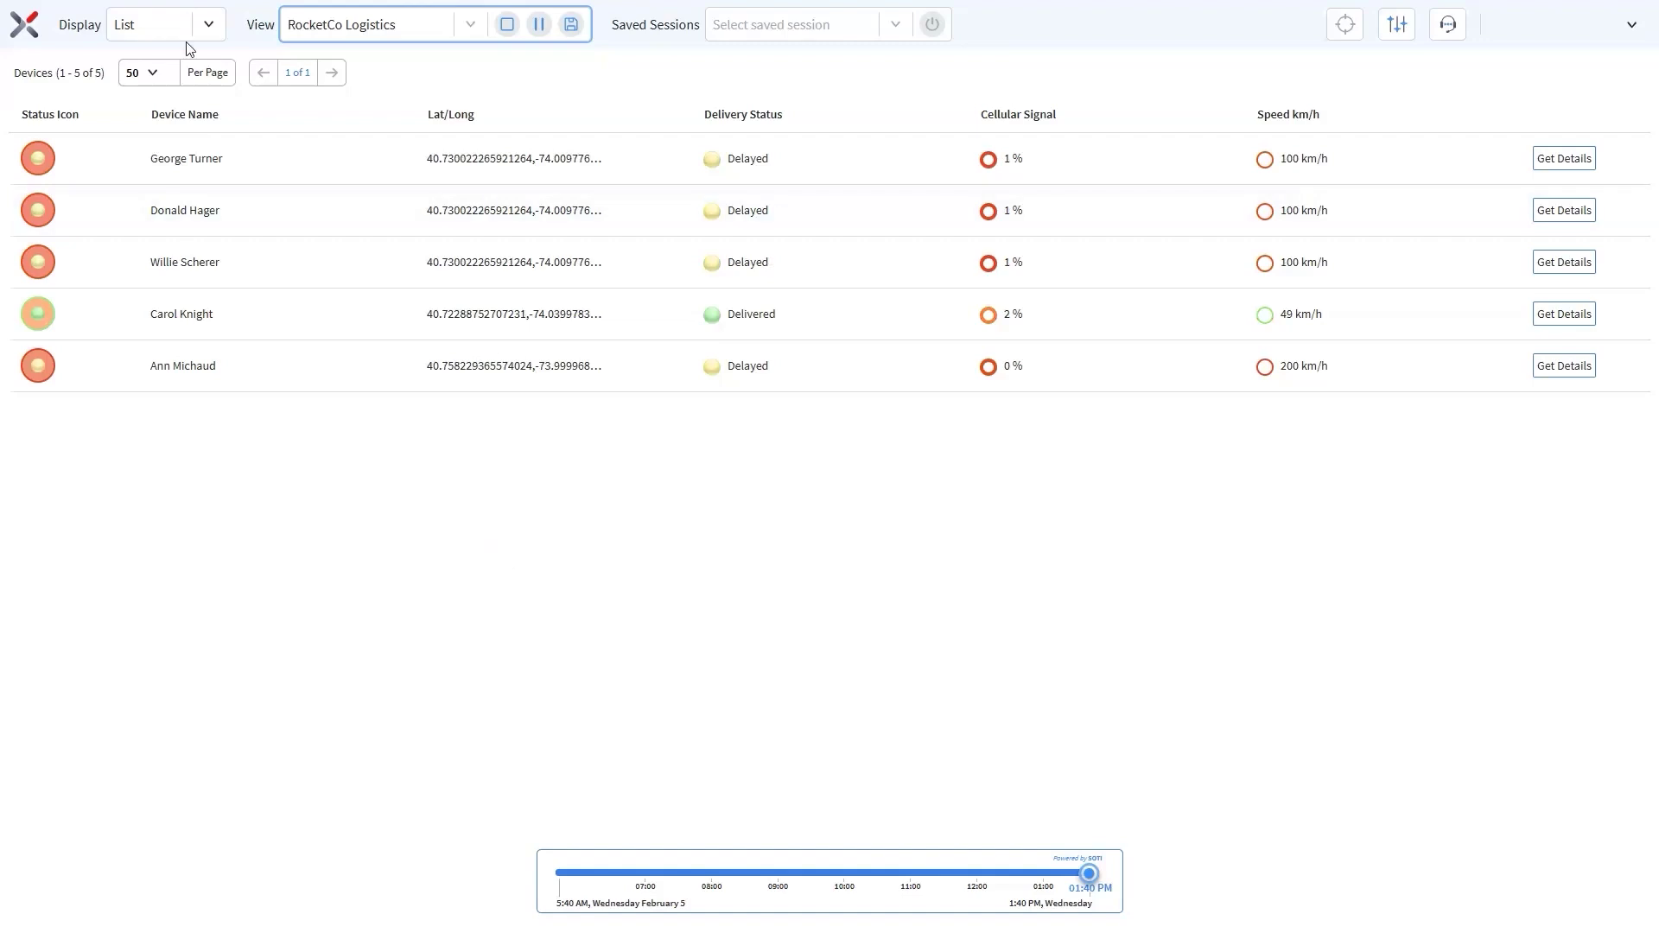
click(212, 24)
click(161, 122)
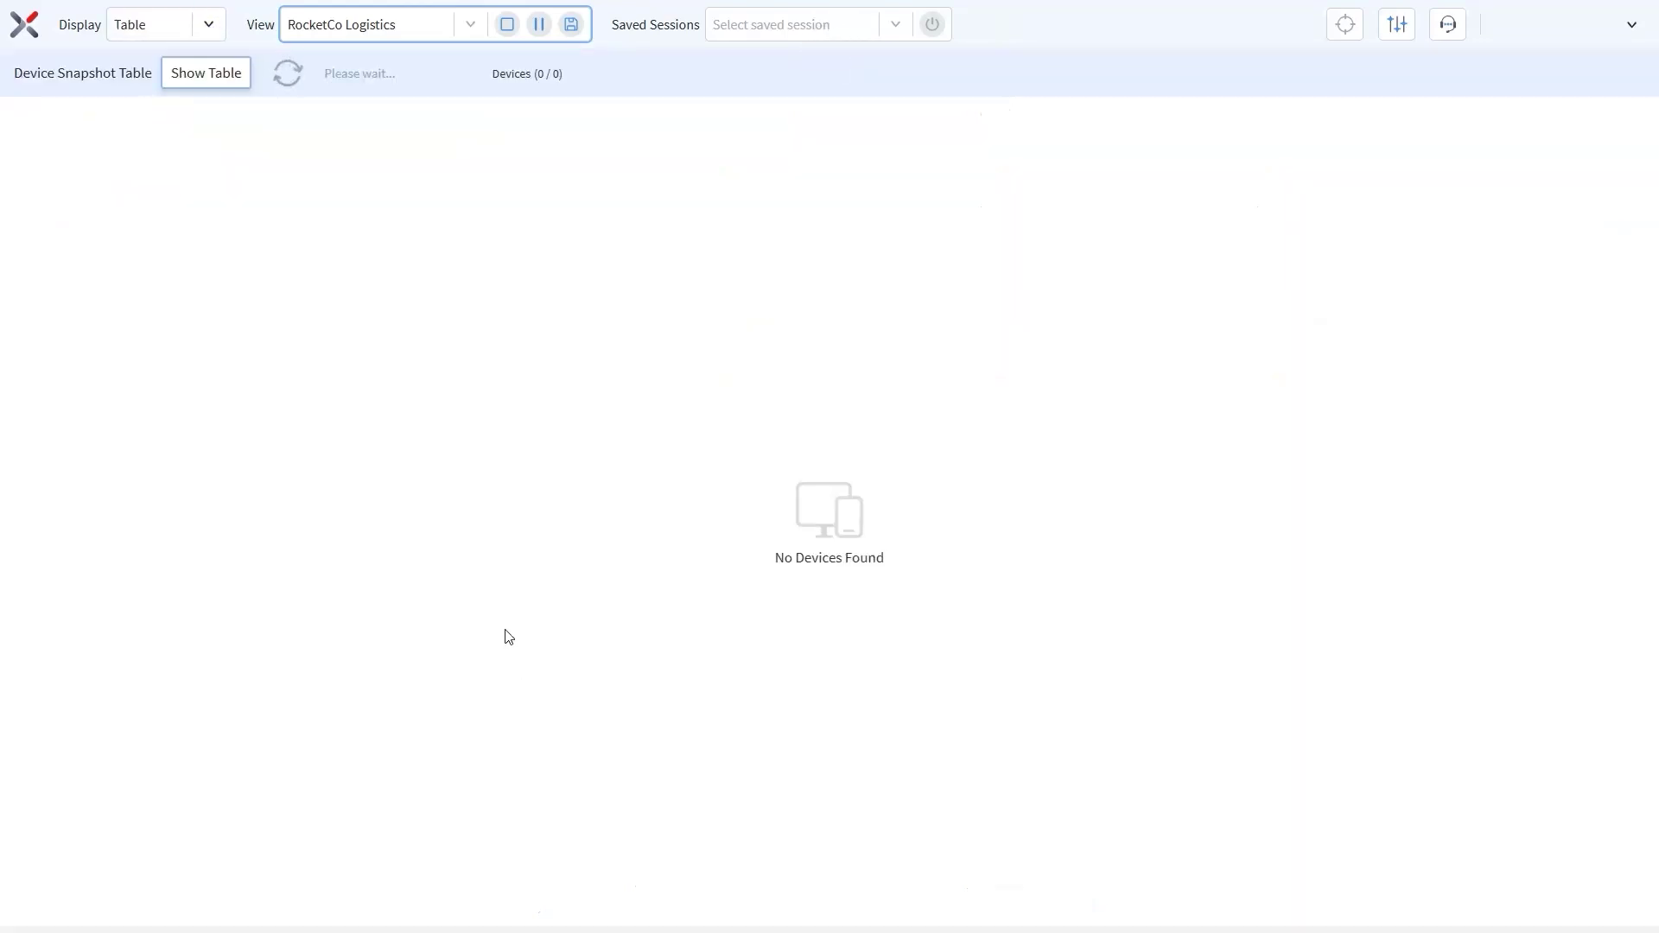
- Load the snapshot table of four In-Transit devices and change the display to Map + Table
click(189, 71)
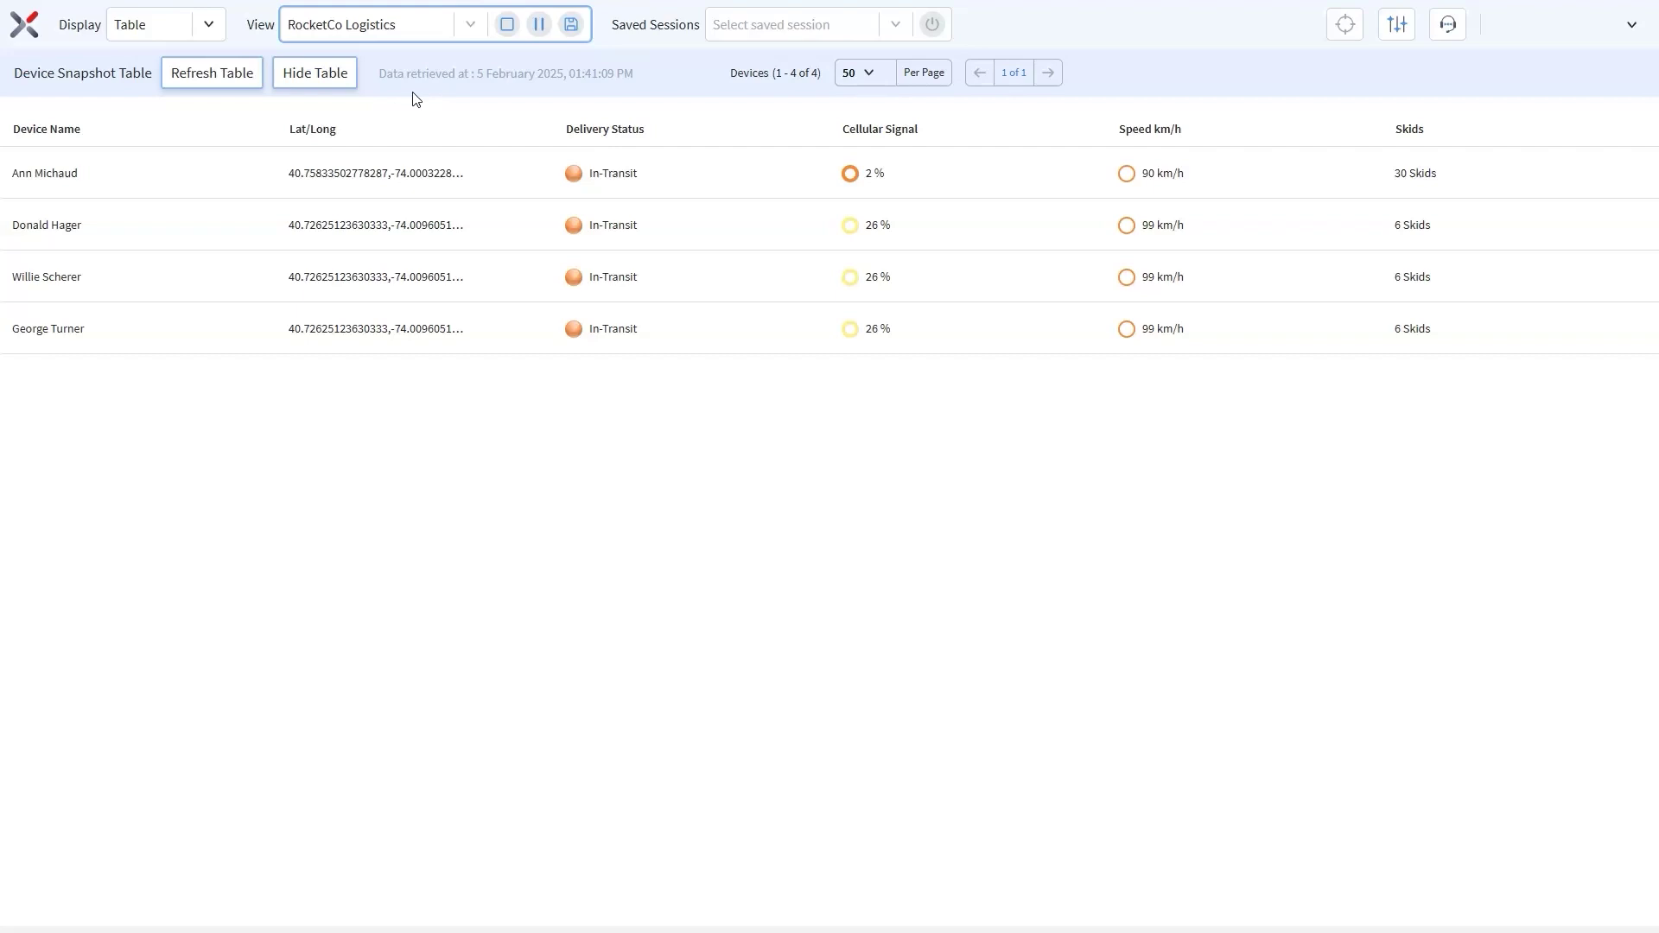
click(208, 26)
click(150, 153)
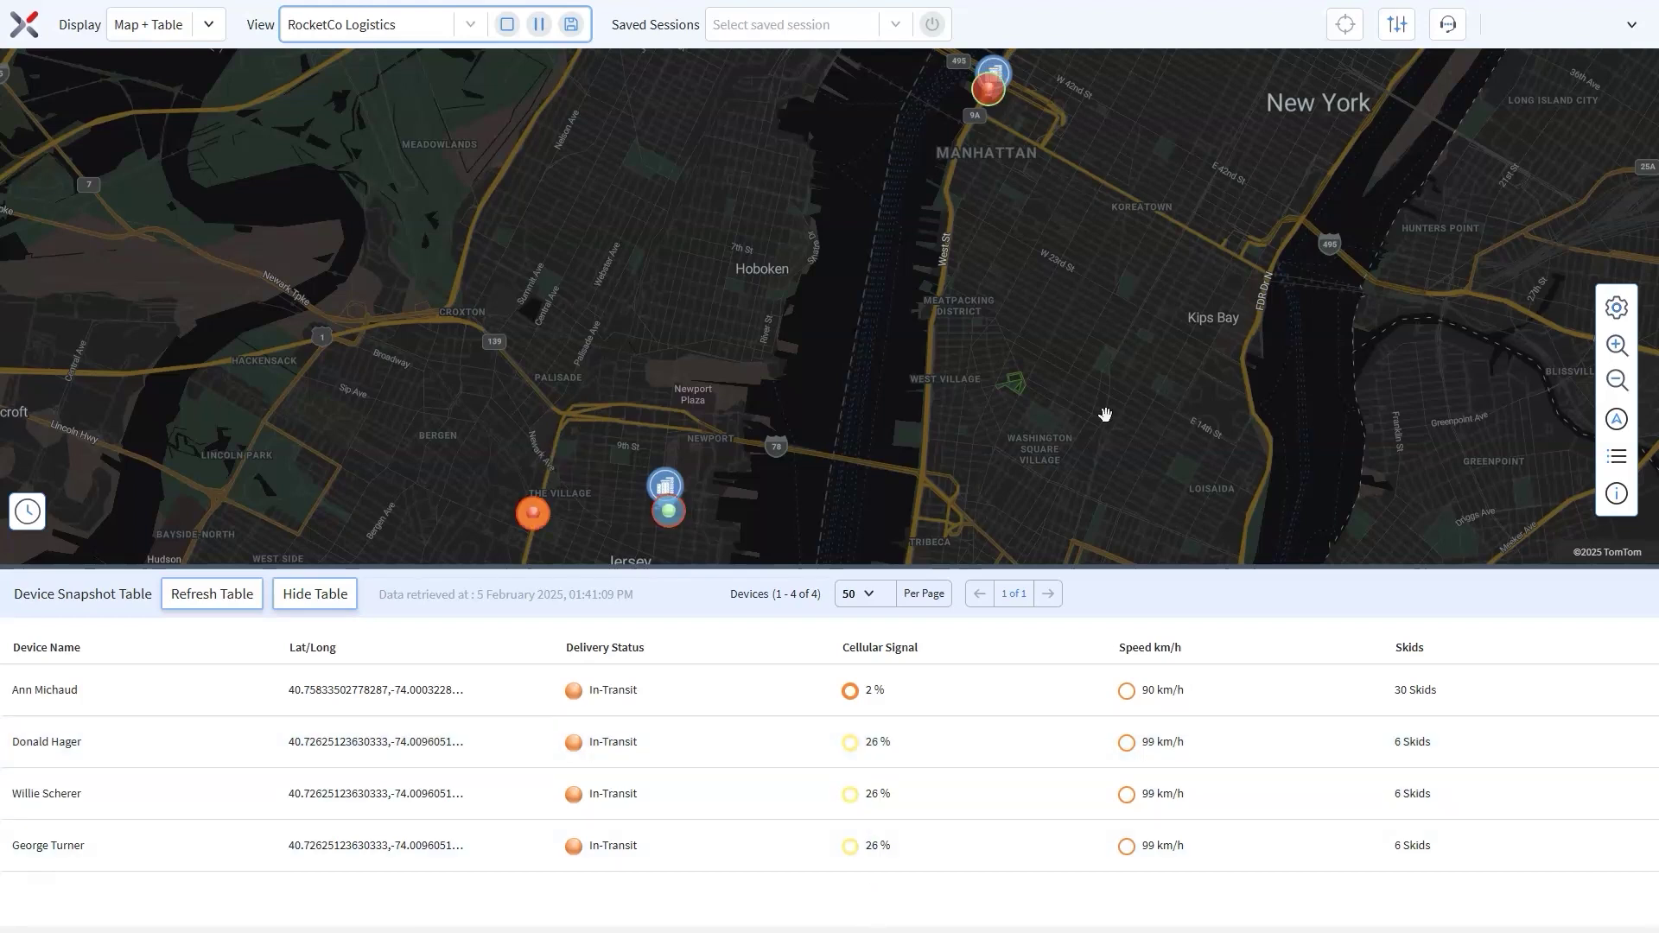
- Zoom the map in one step
click(1617, 347)
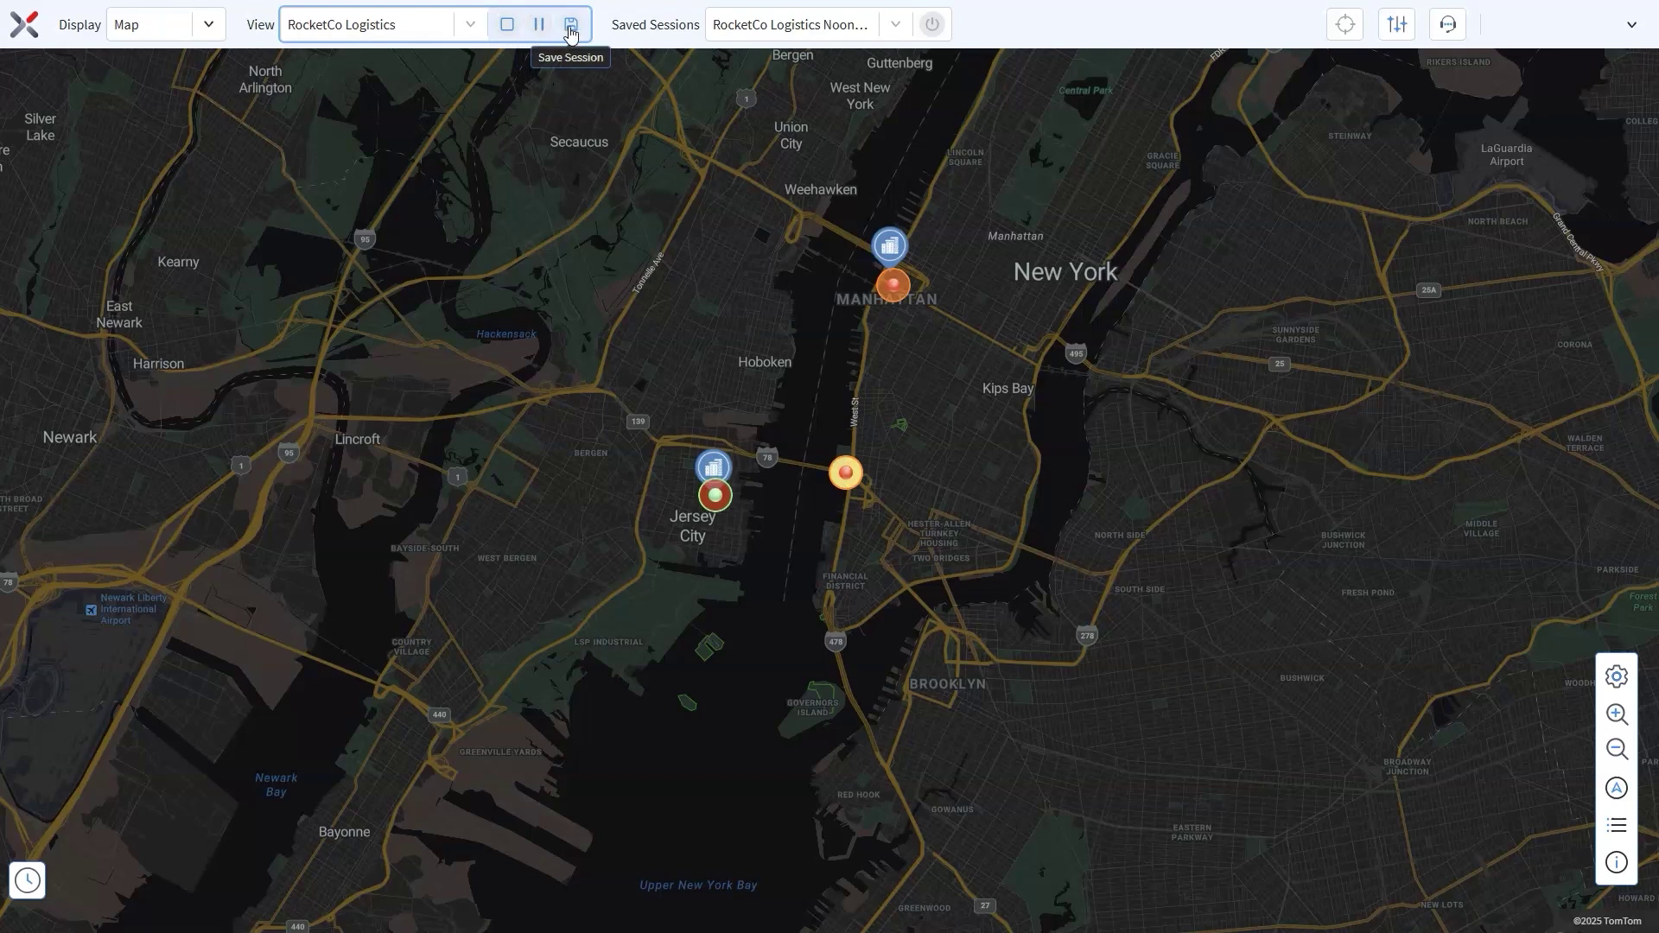
- Save the current session under the name 'RocketCo Outage2'
click(569, 28)
click(792, 474)
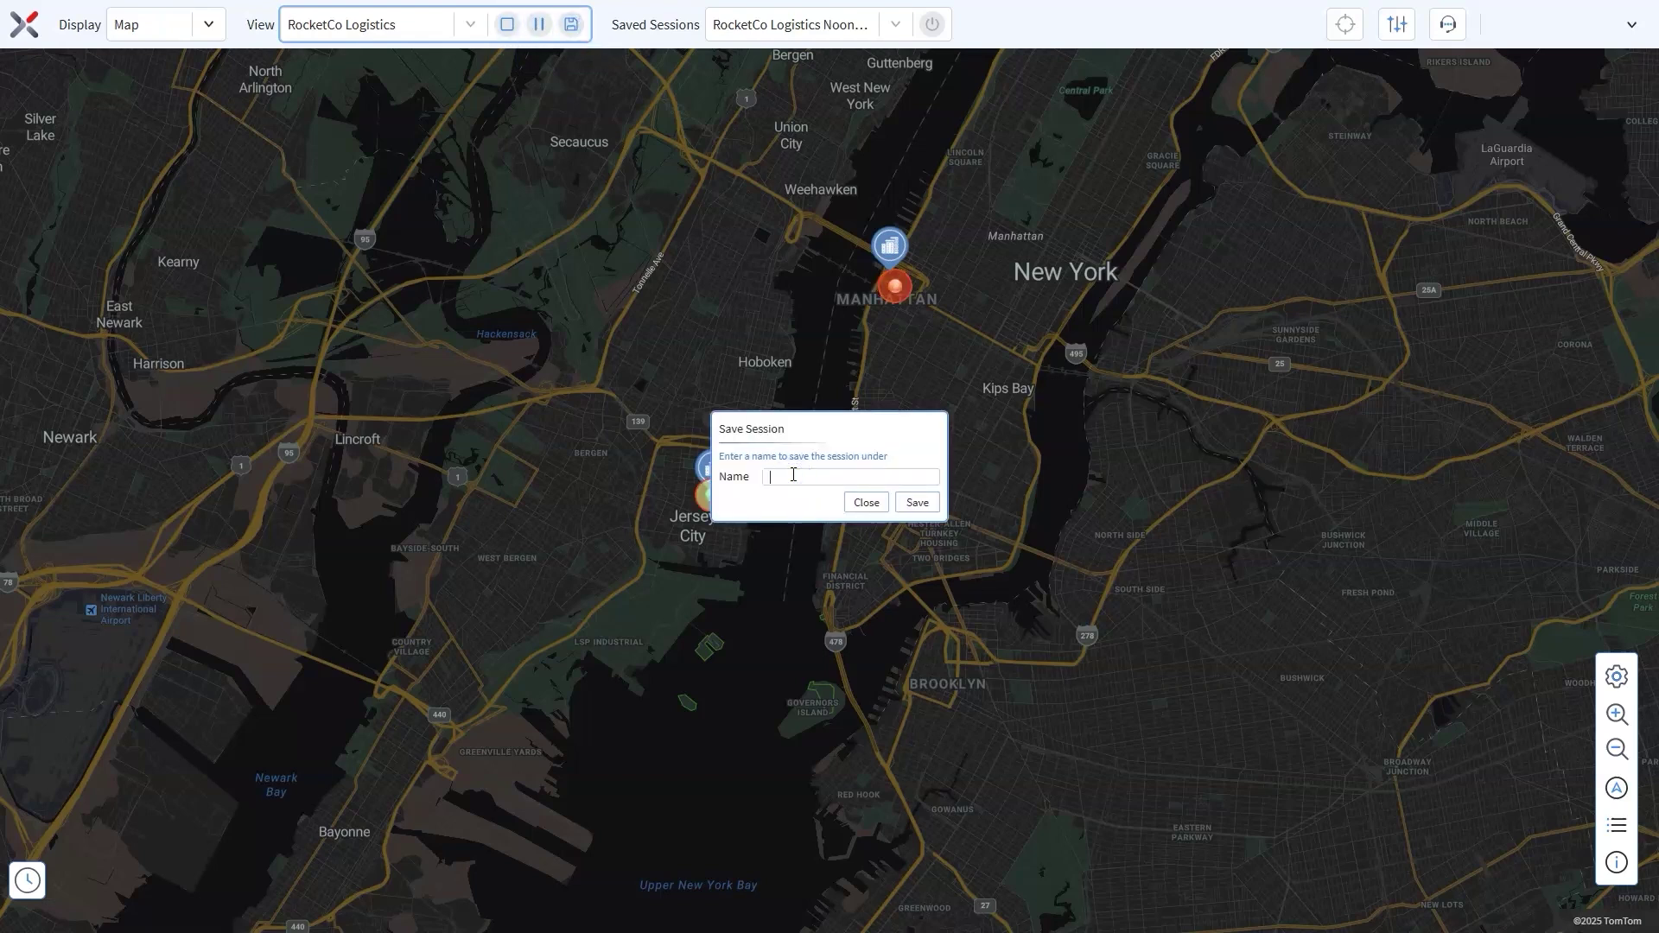
text(RocketCo Outage2)
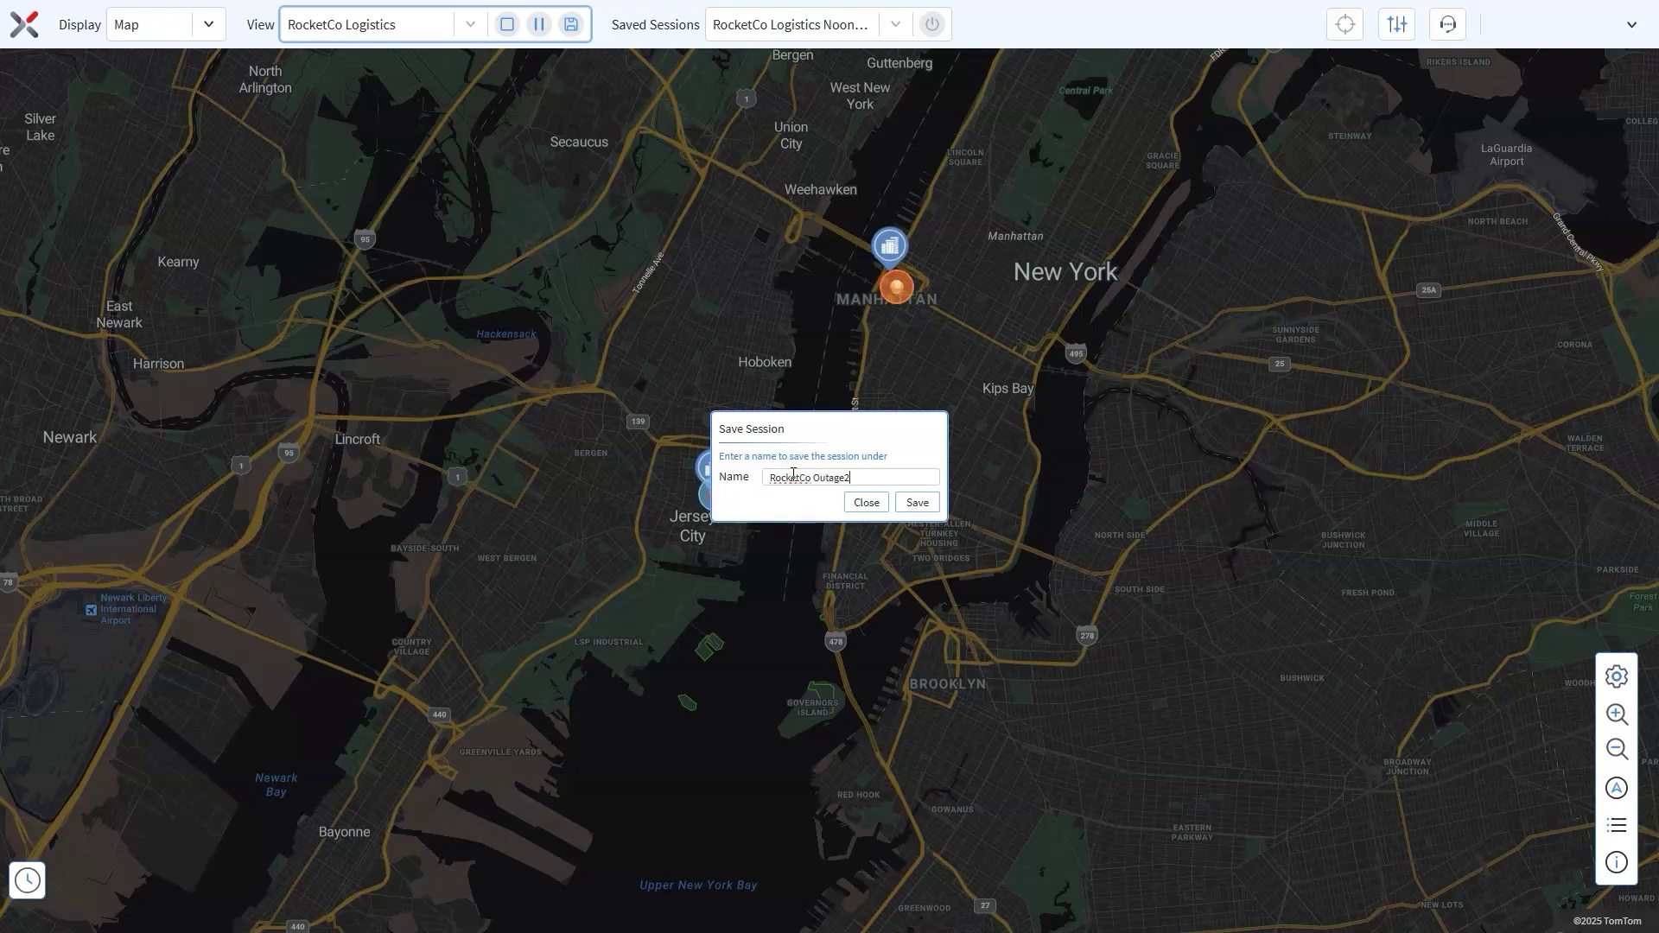
click(915, 503)
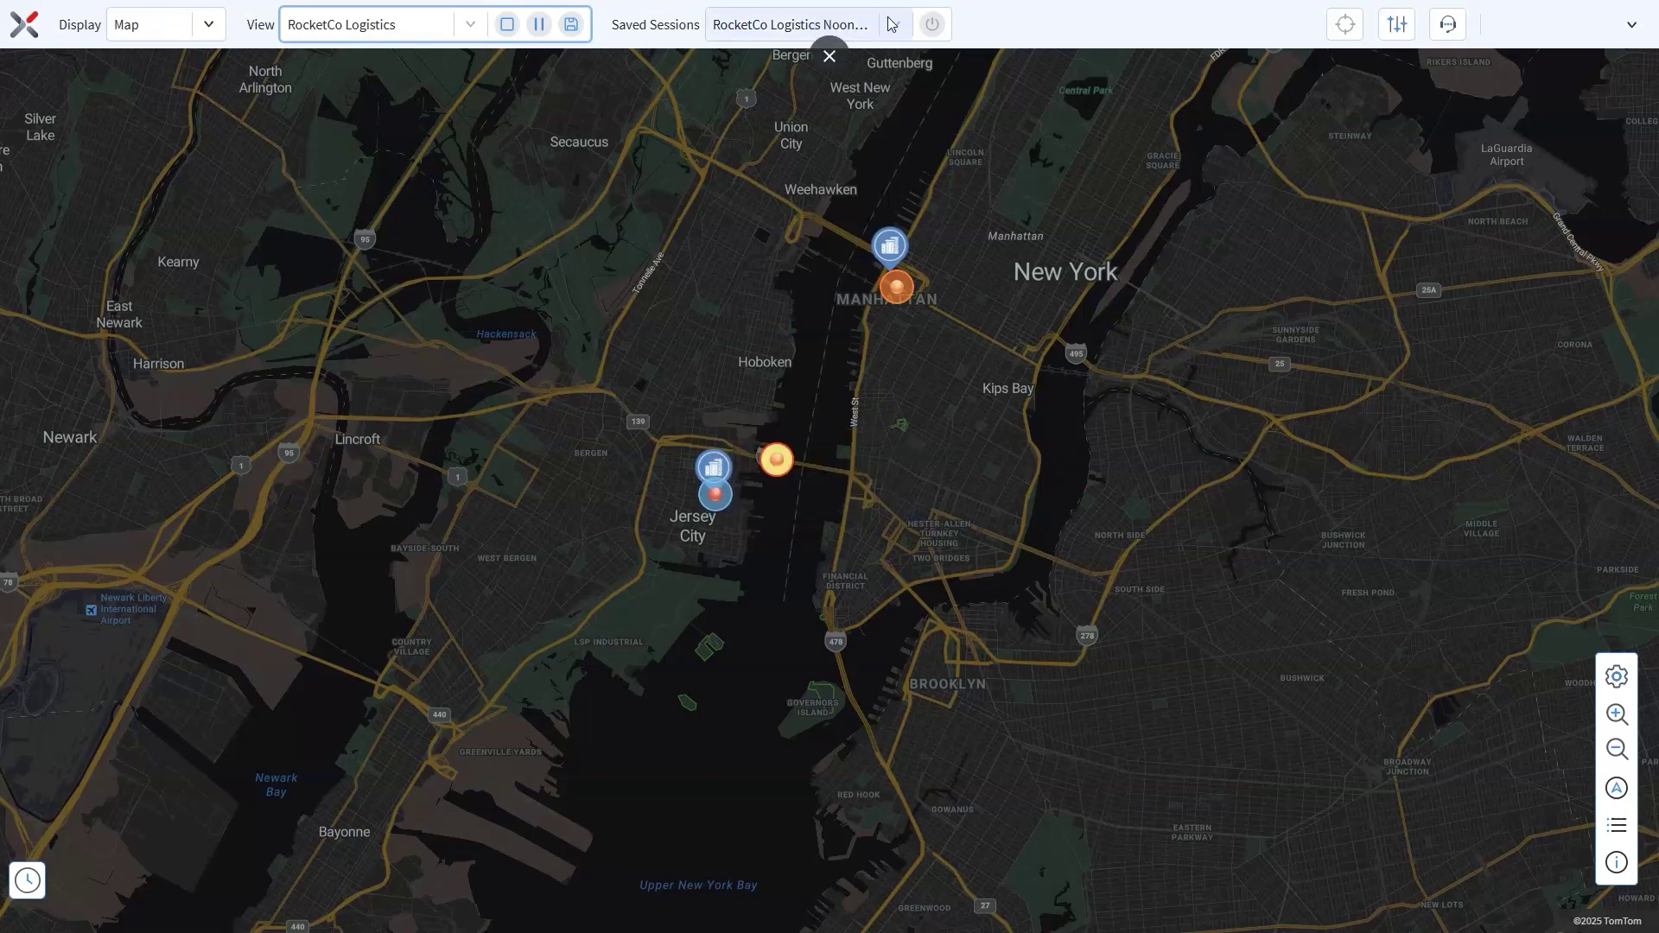
- Stop the live view and load the saved 'RocketCo Logistics Noon' session
click(507, 24)
click(895, 24)
scroll(840, 134, down, 2)
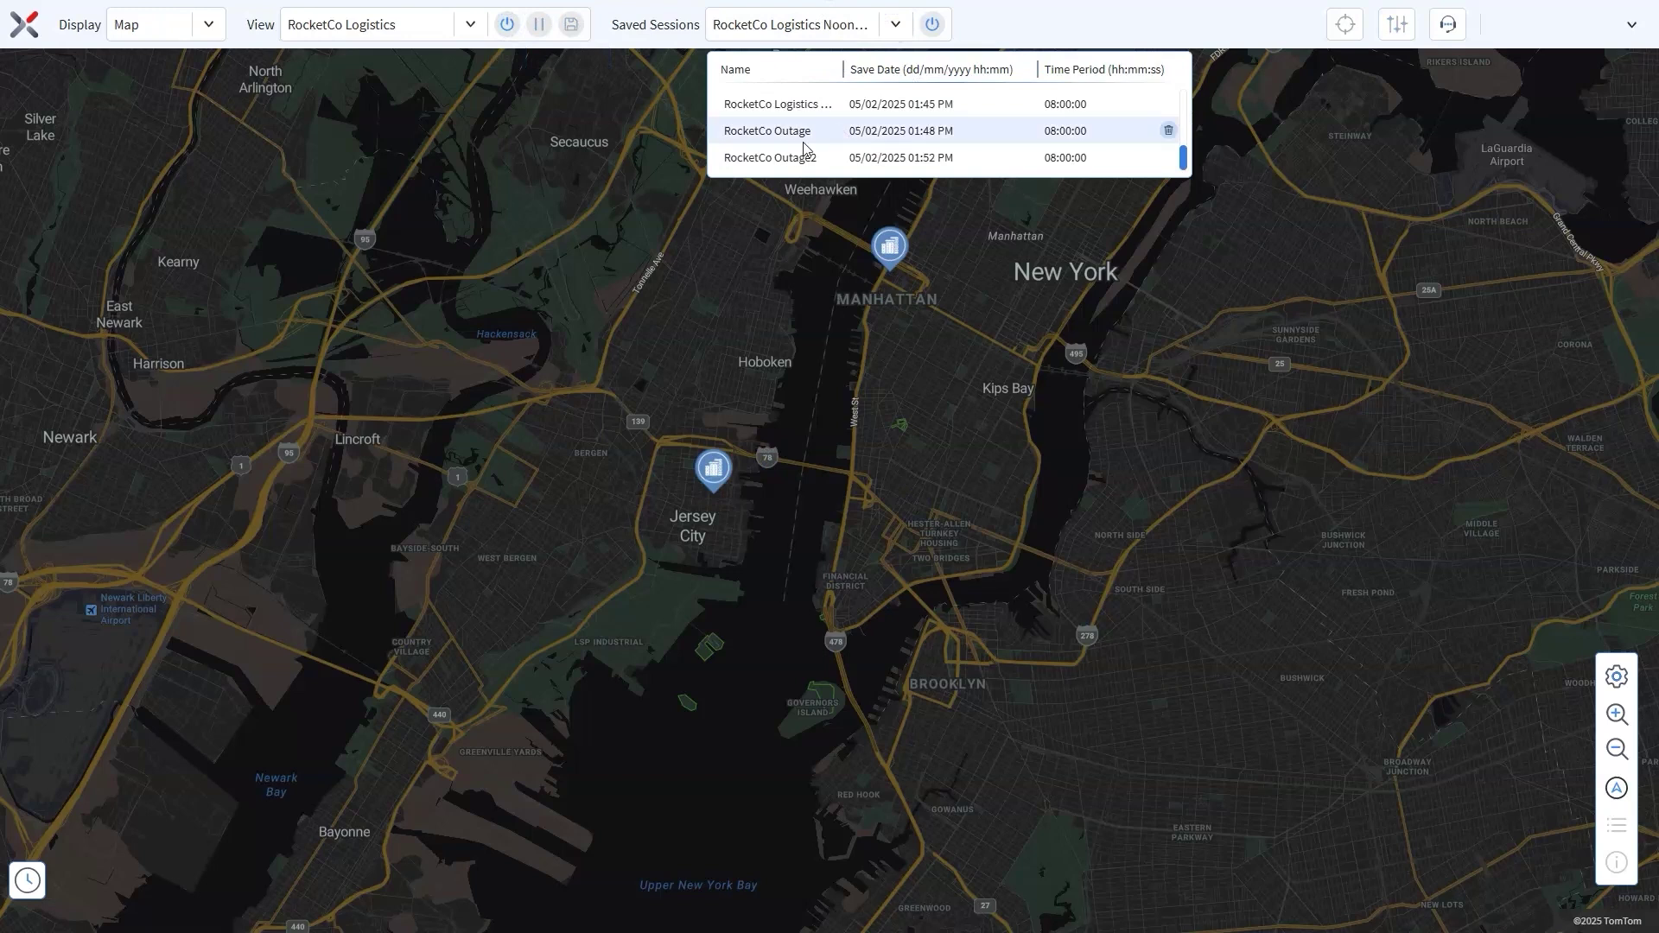
click(791, 139)
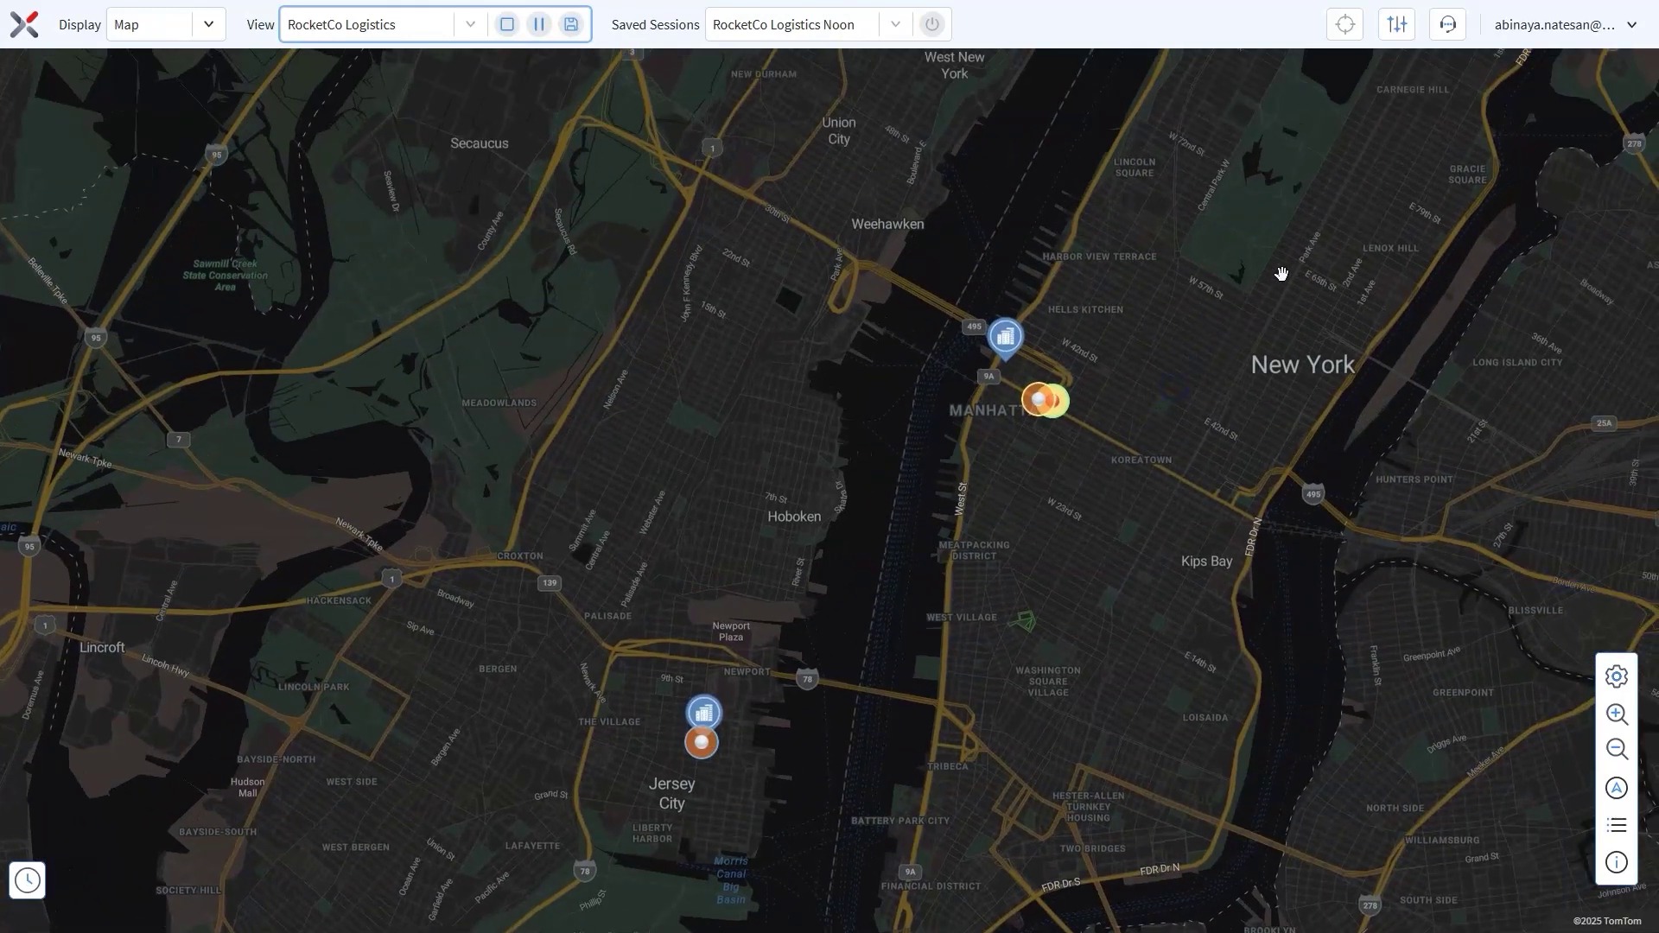
- Toggle Auto Zoom on then off, and show then hide the Map Legend to check marker colours
click(1349, 28)
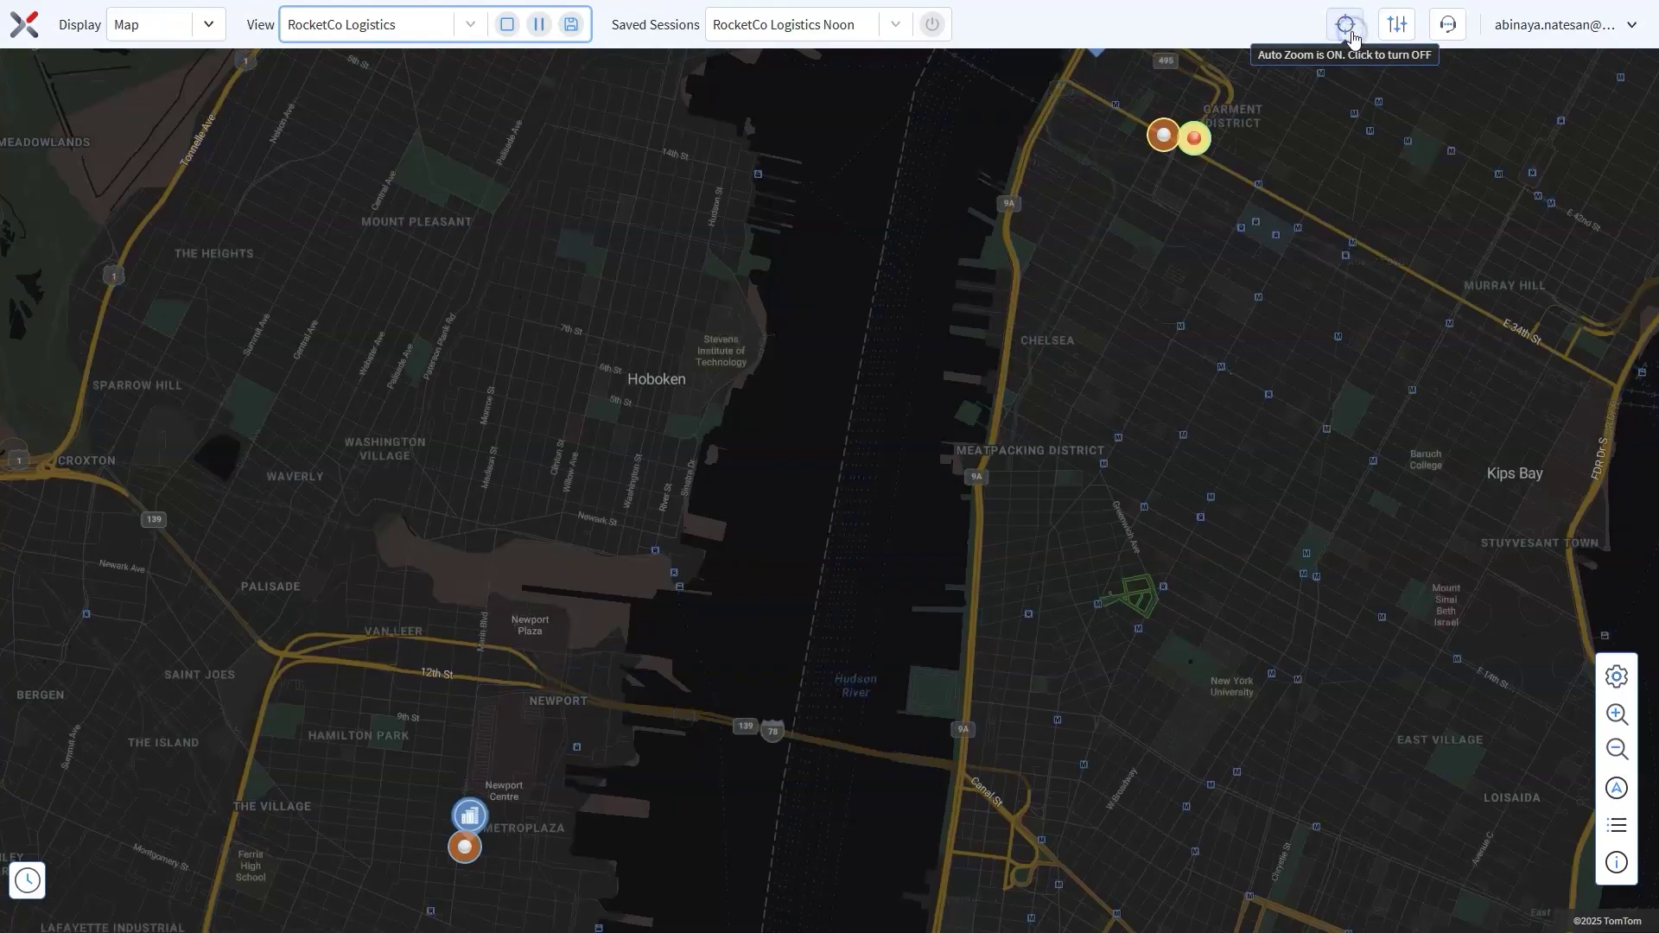
click(1352, 34)
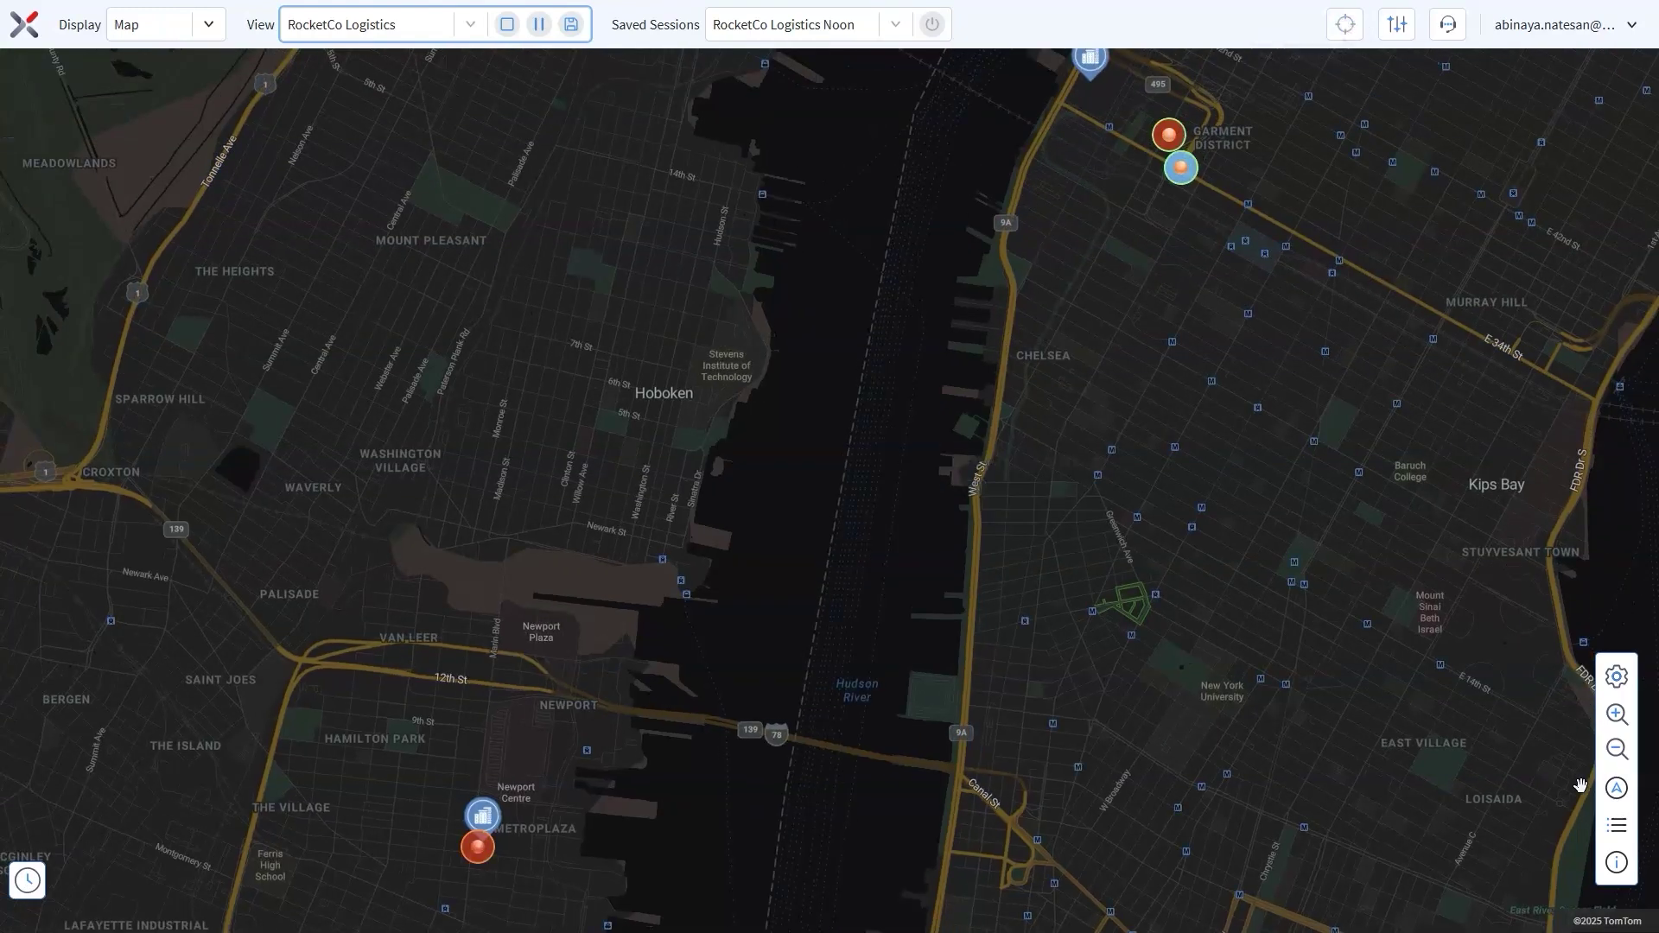
click(1617, 827)
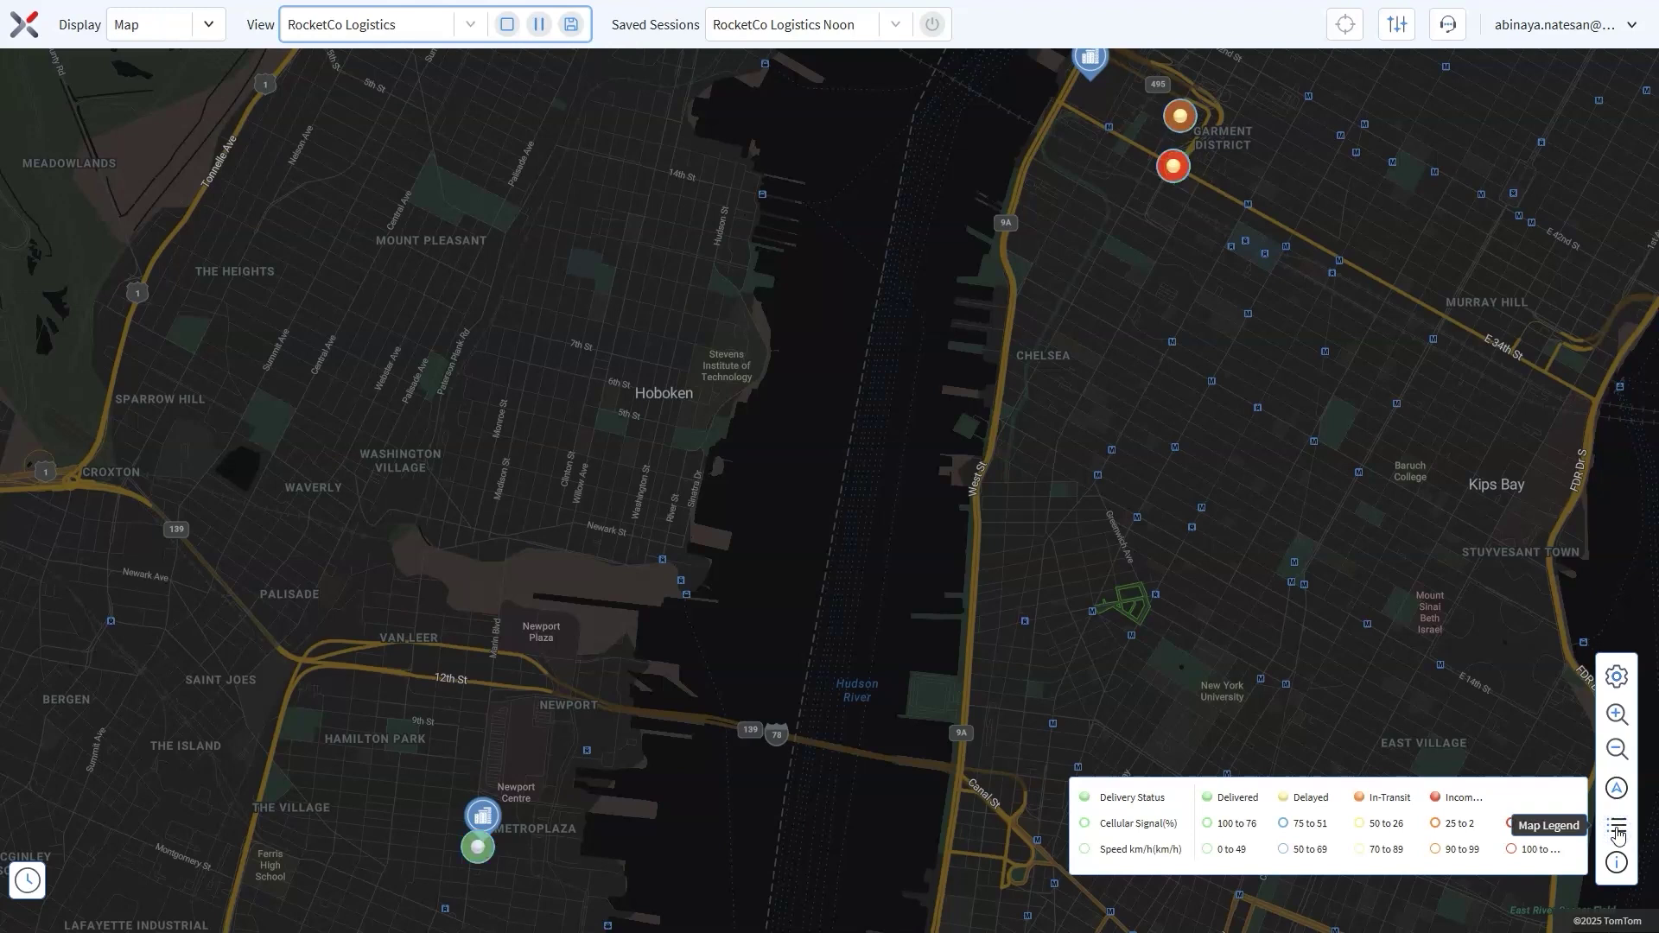
click(1617, 832)
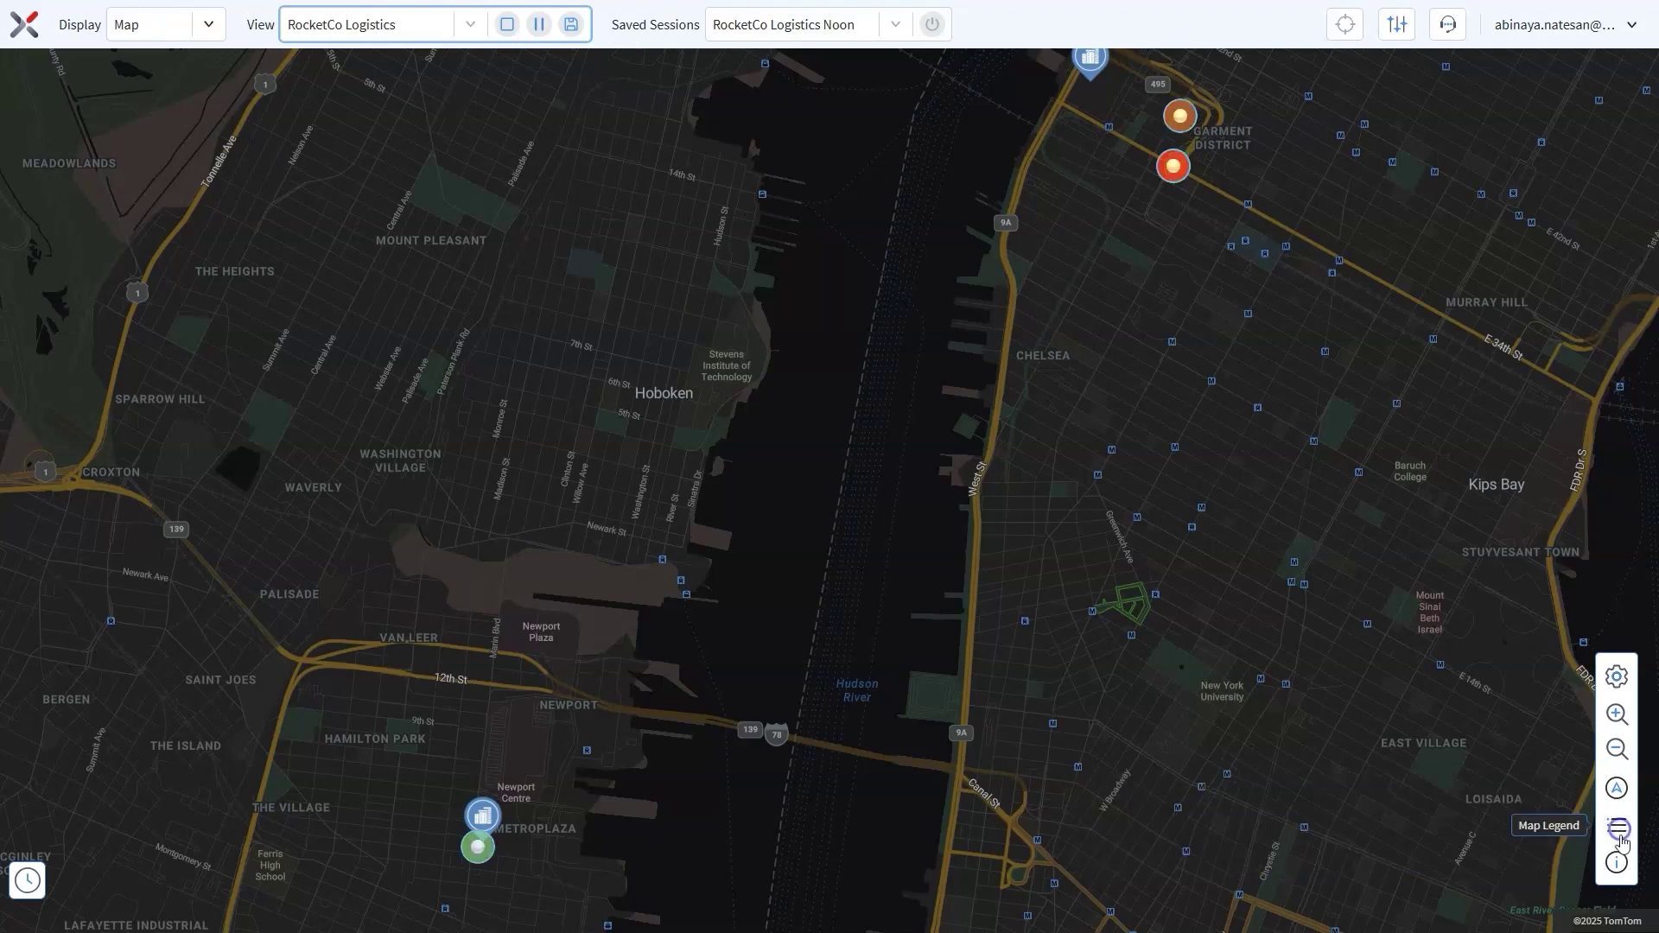
- Preview Satellite View and Traffic, then restore dark Street View with Traffic off and Snap Points to Roads on
click(1618, 681)
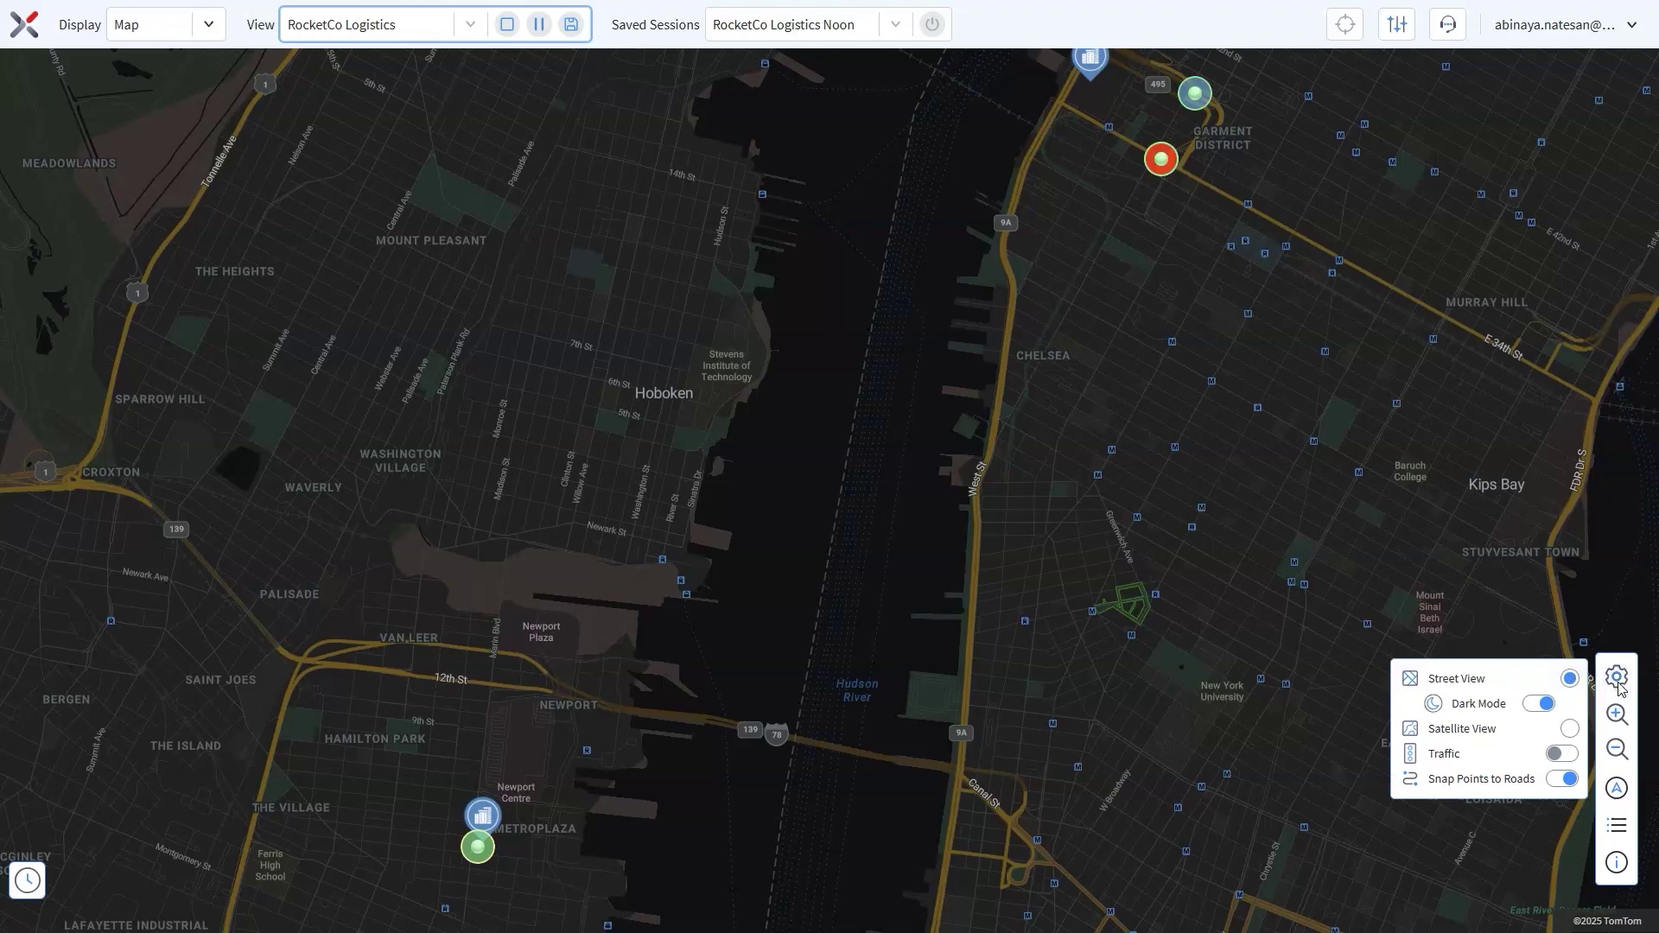
click(1570, 728)
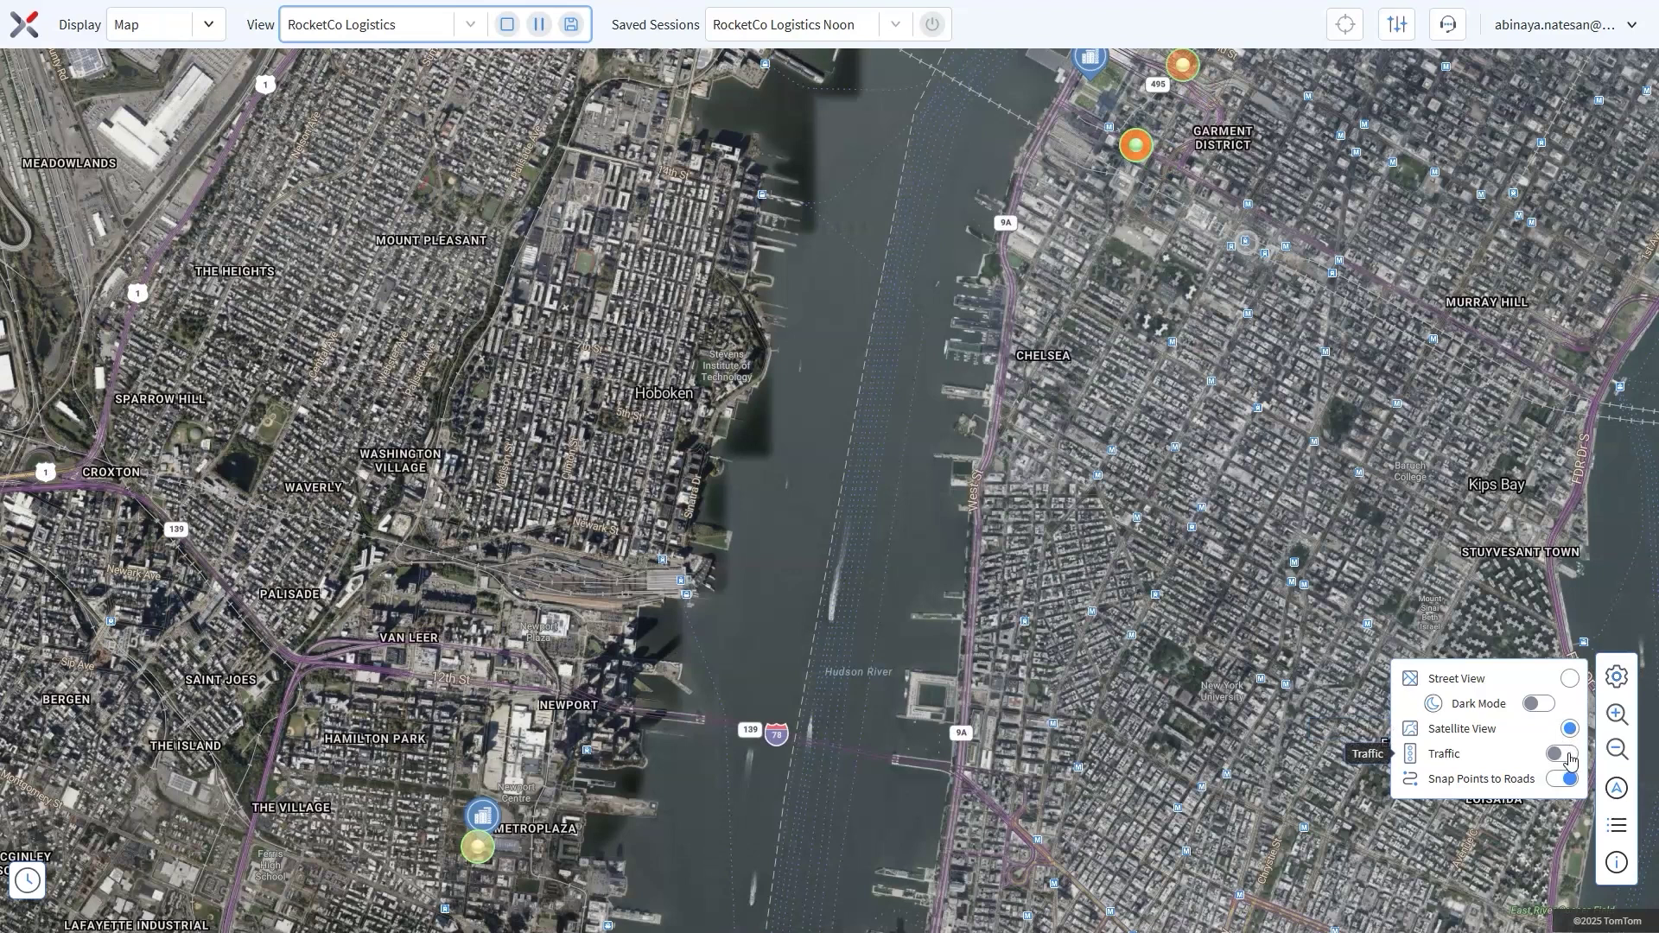
click(1570, 759)
click(1570, 758)
click(1566, 781)
click(1566, 781)
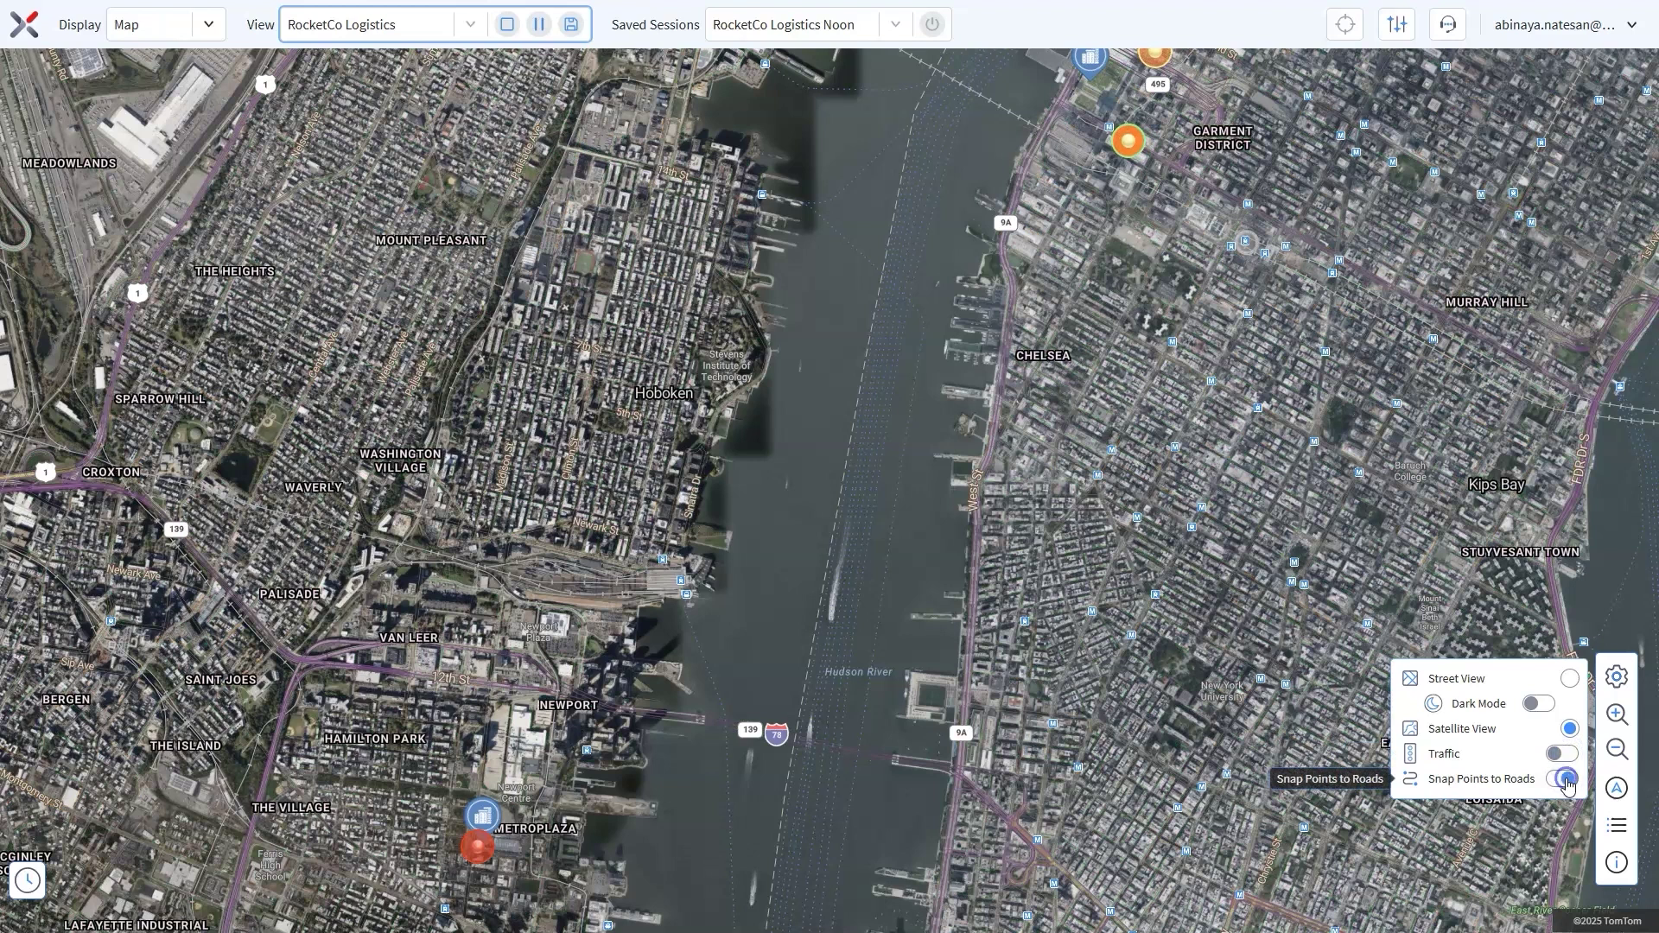
click(1569, 679)
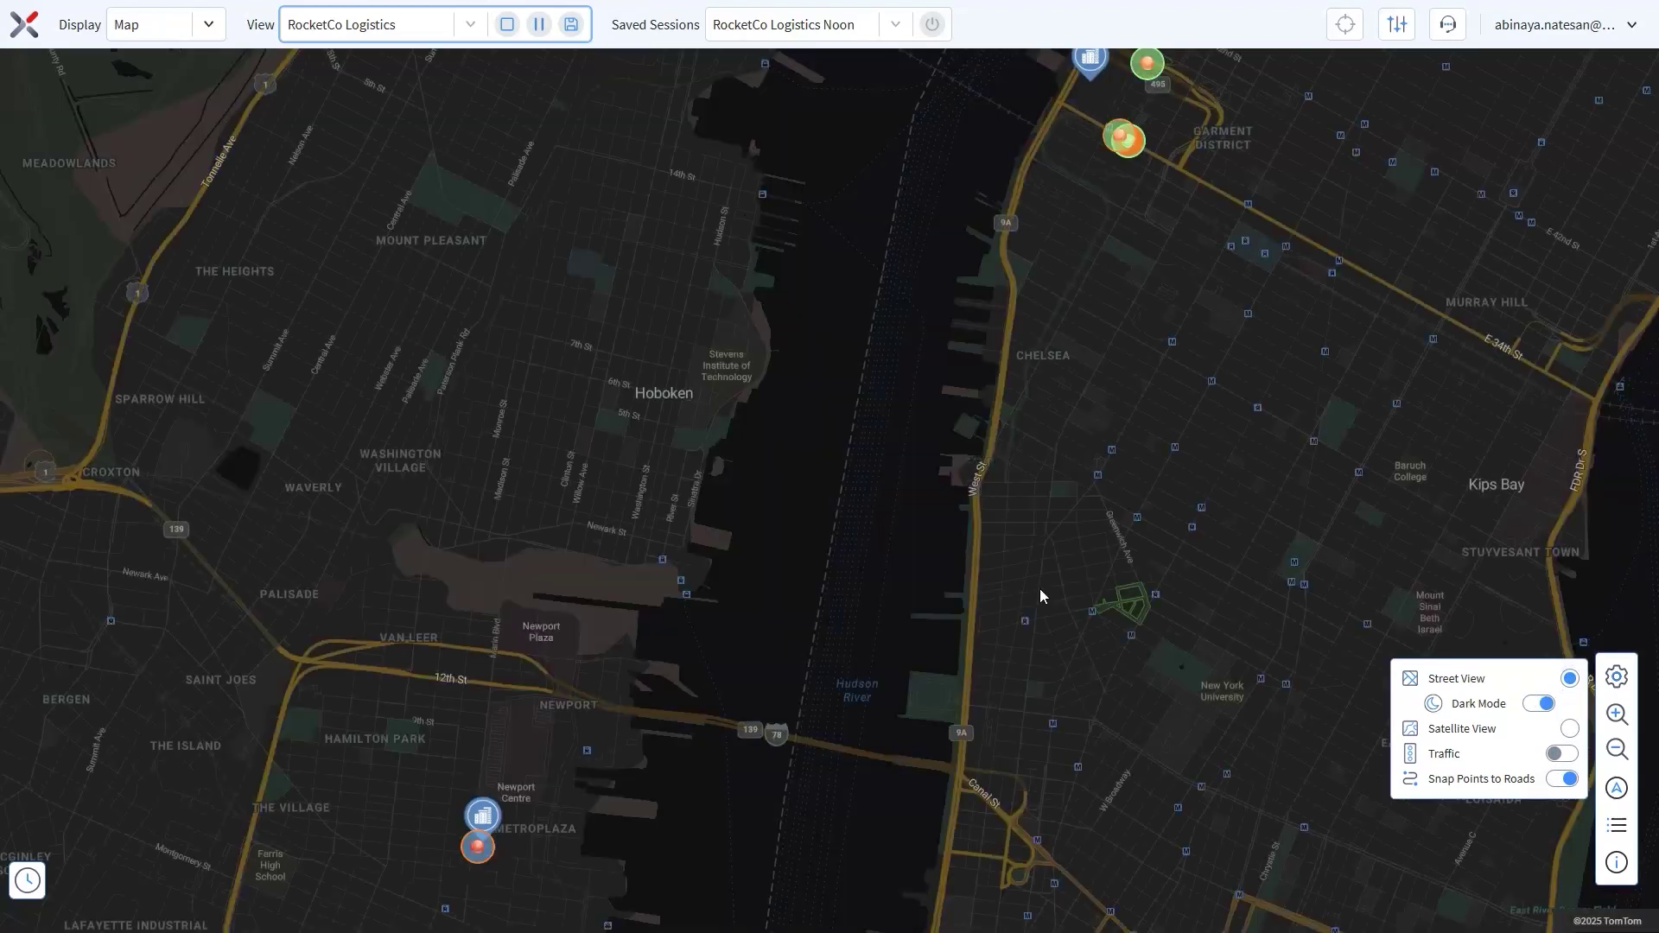